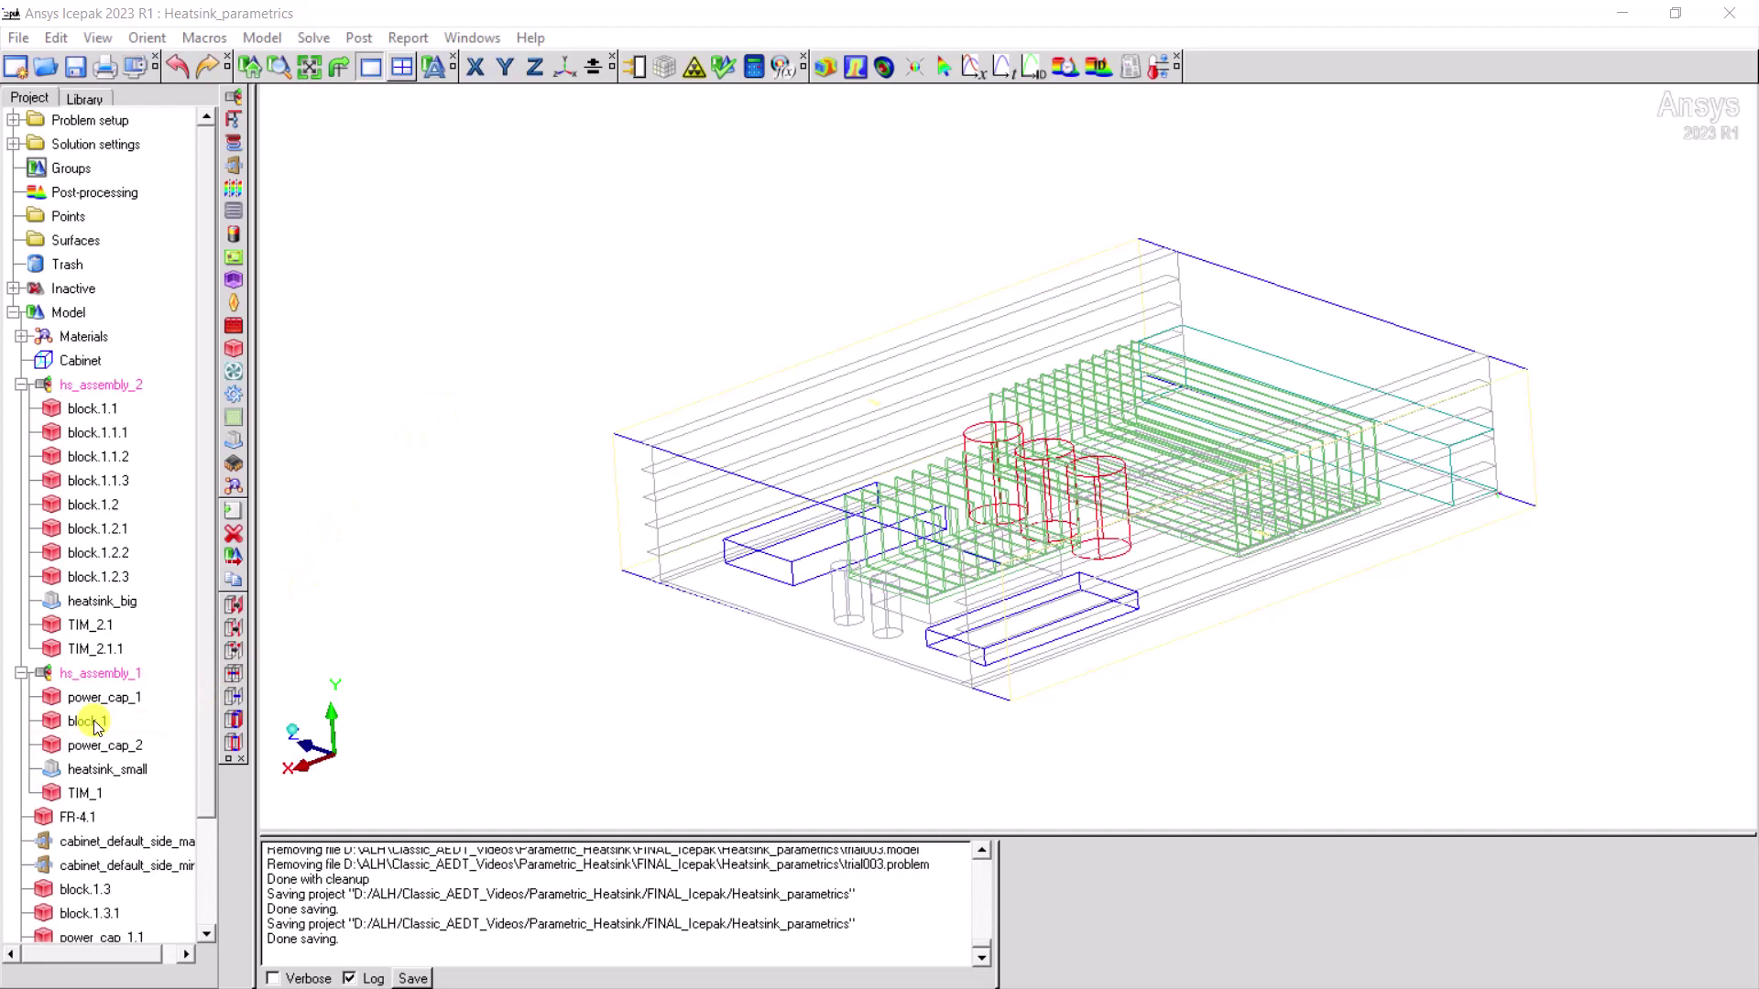
Step: Create a monitor point from block.1, then select heatsink_small in the model tree
right_click(87, 722)
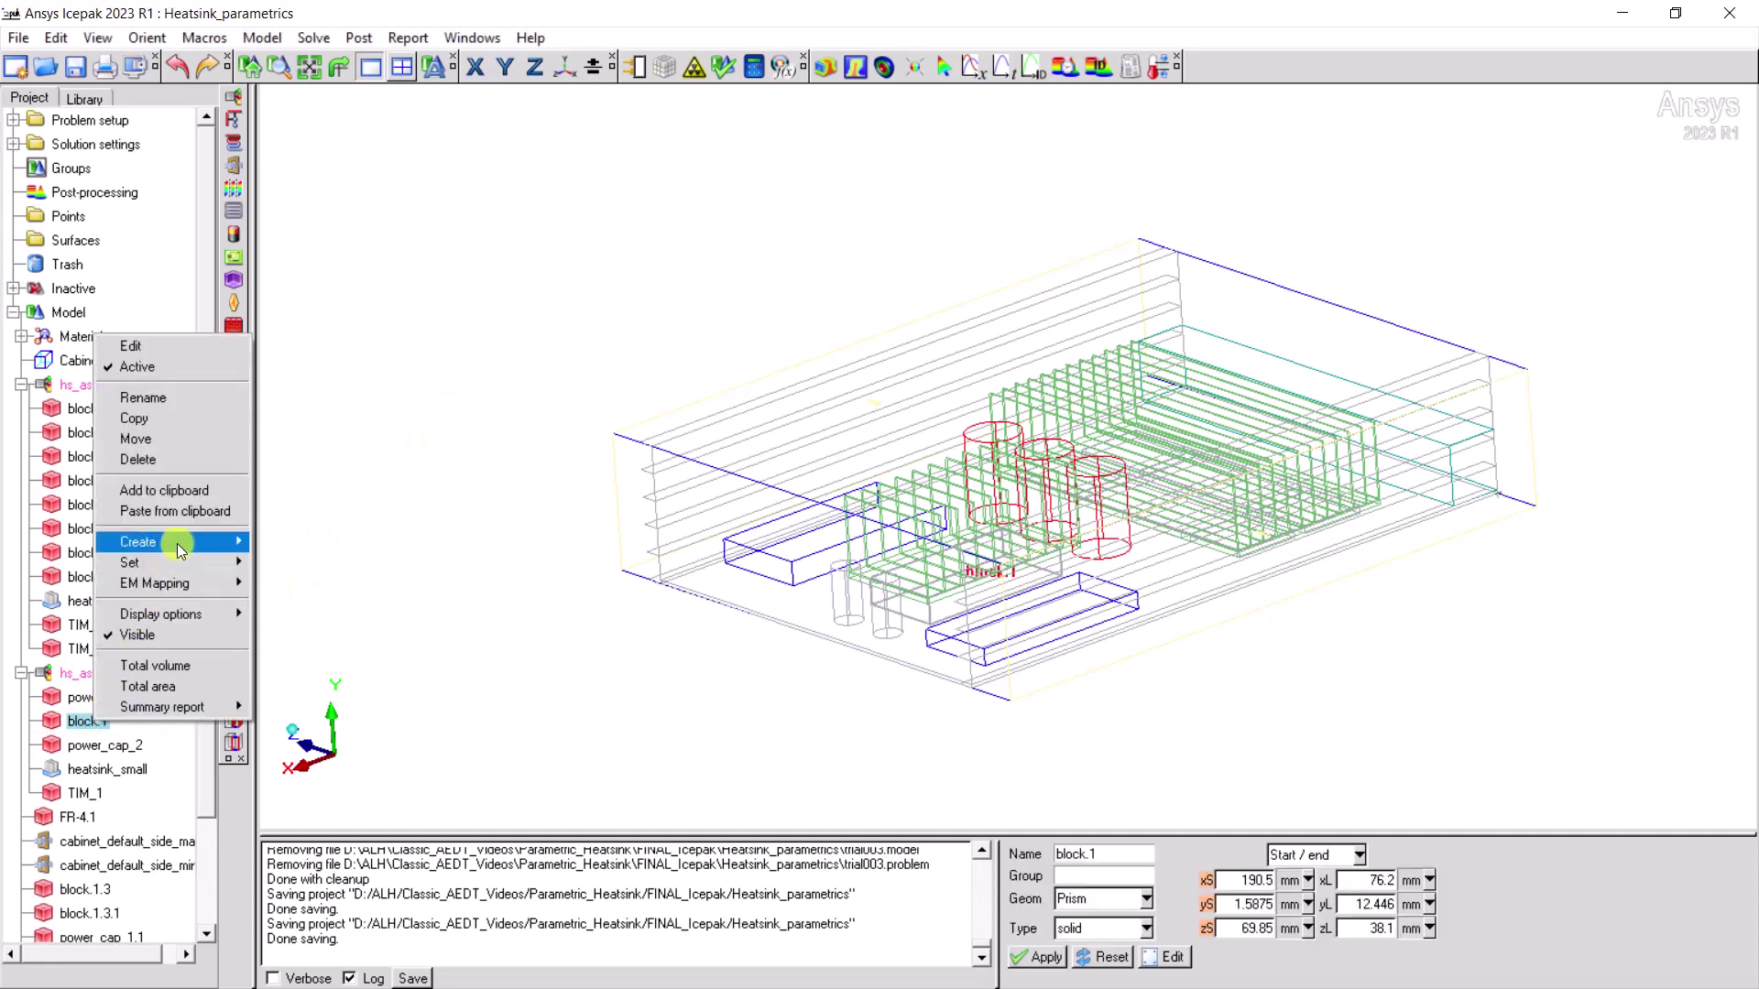
mouse_move(178, 540)
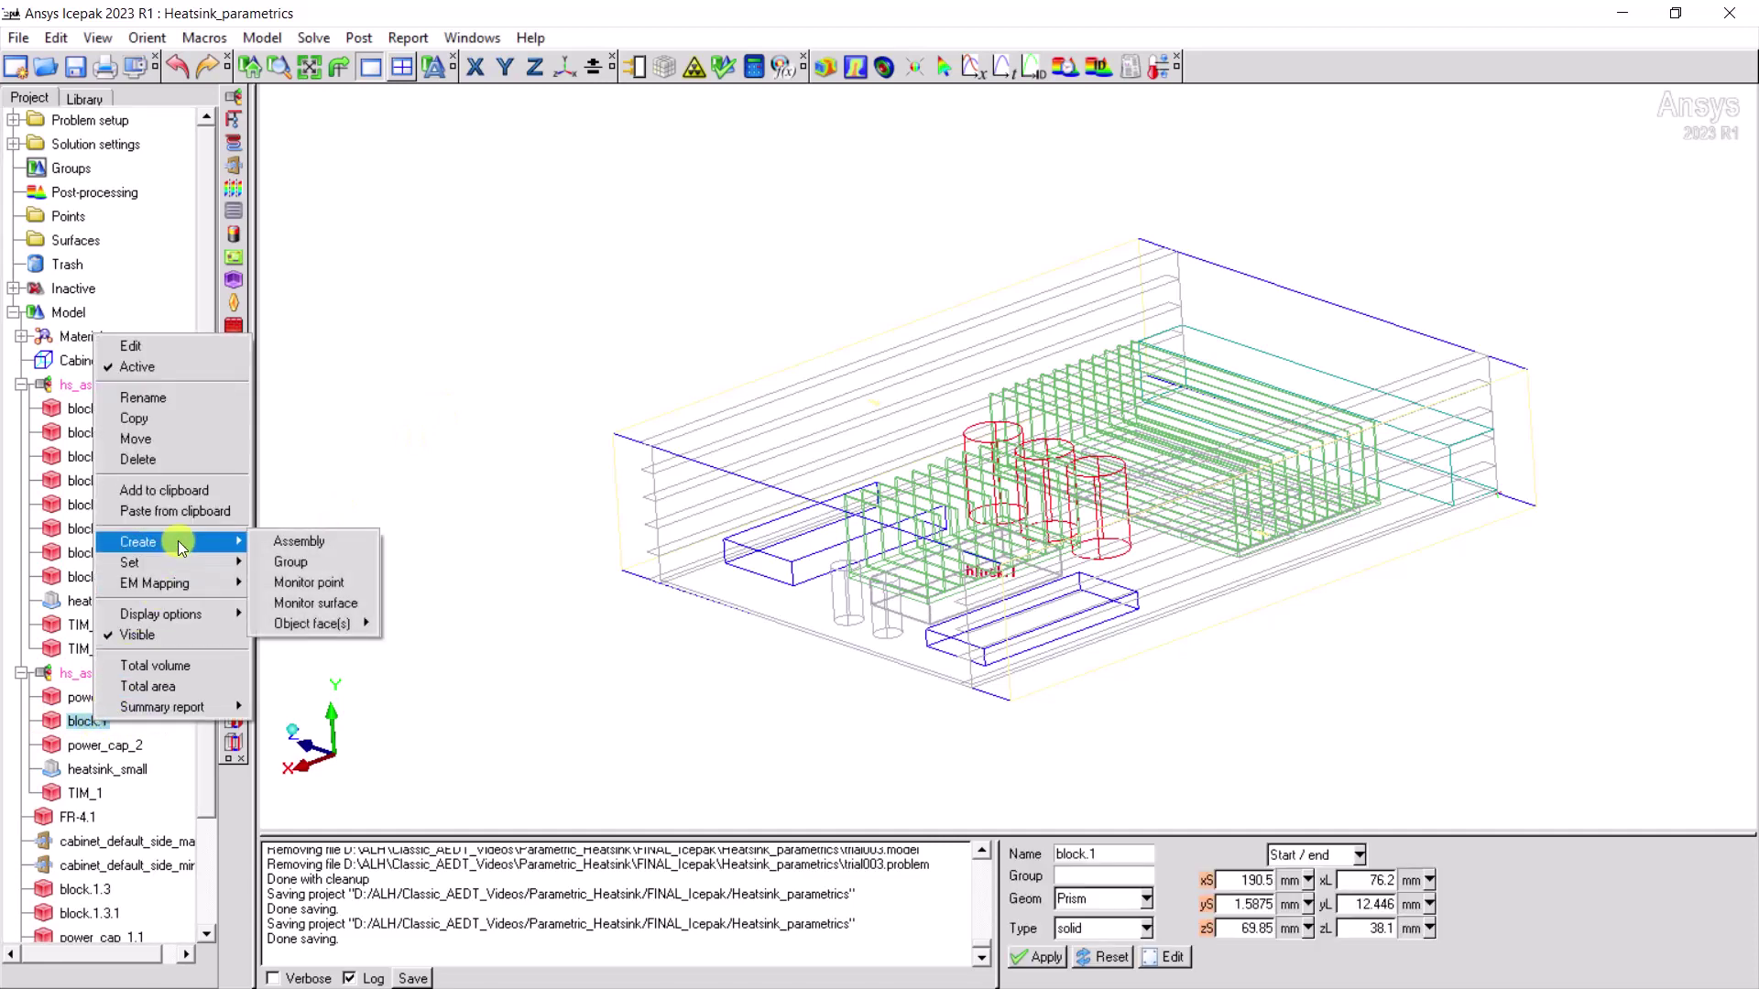
click(317, 584)
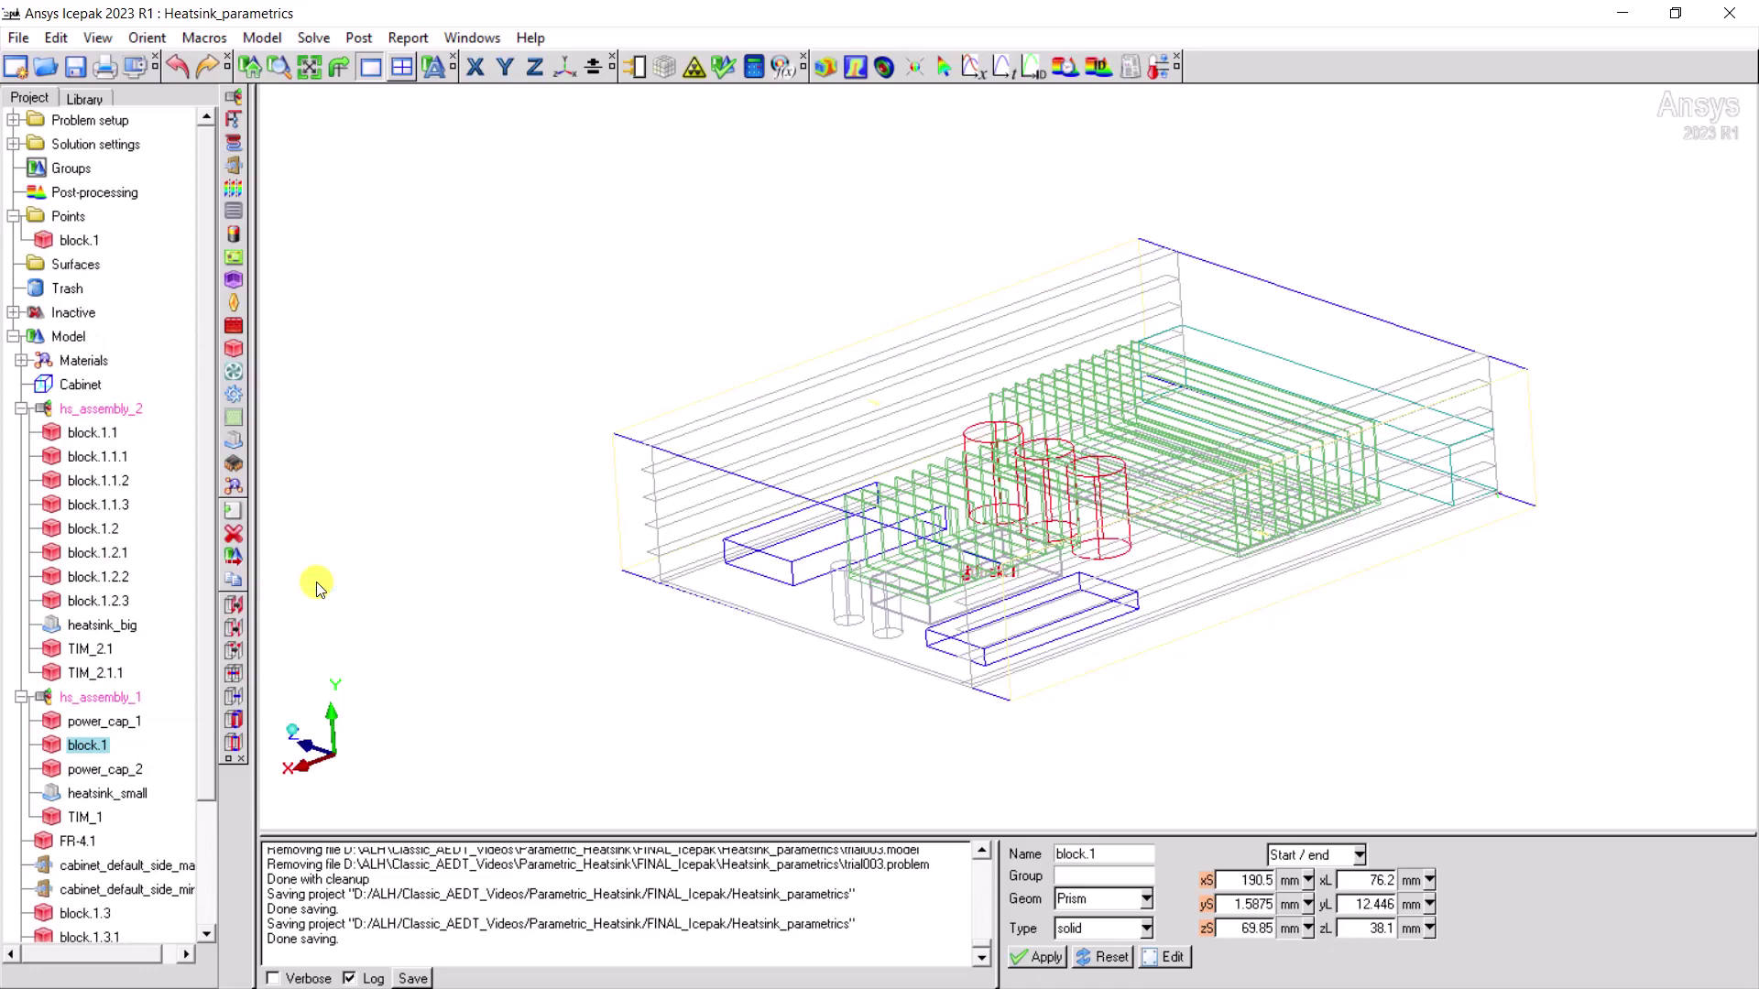
click(119, 796)
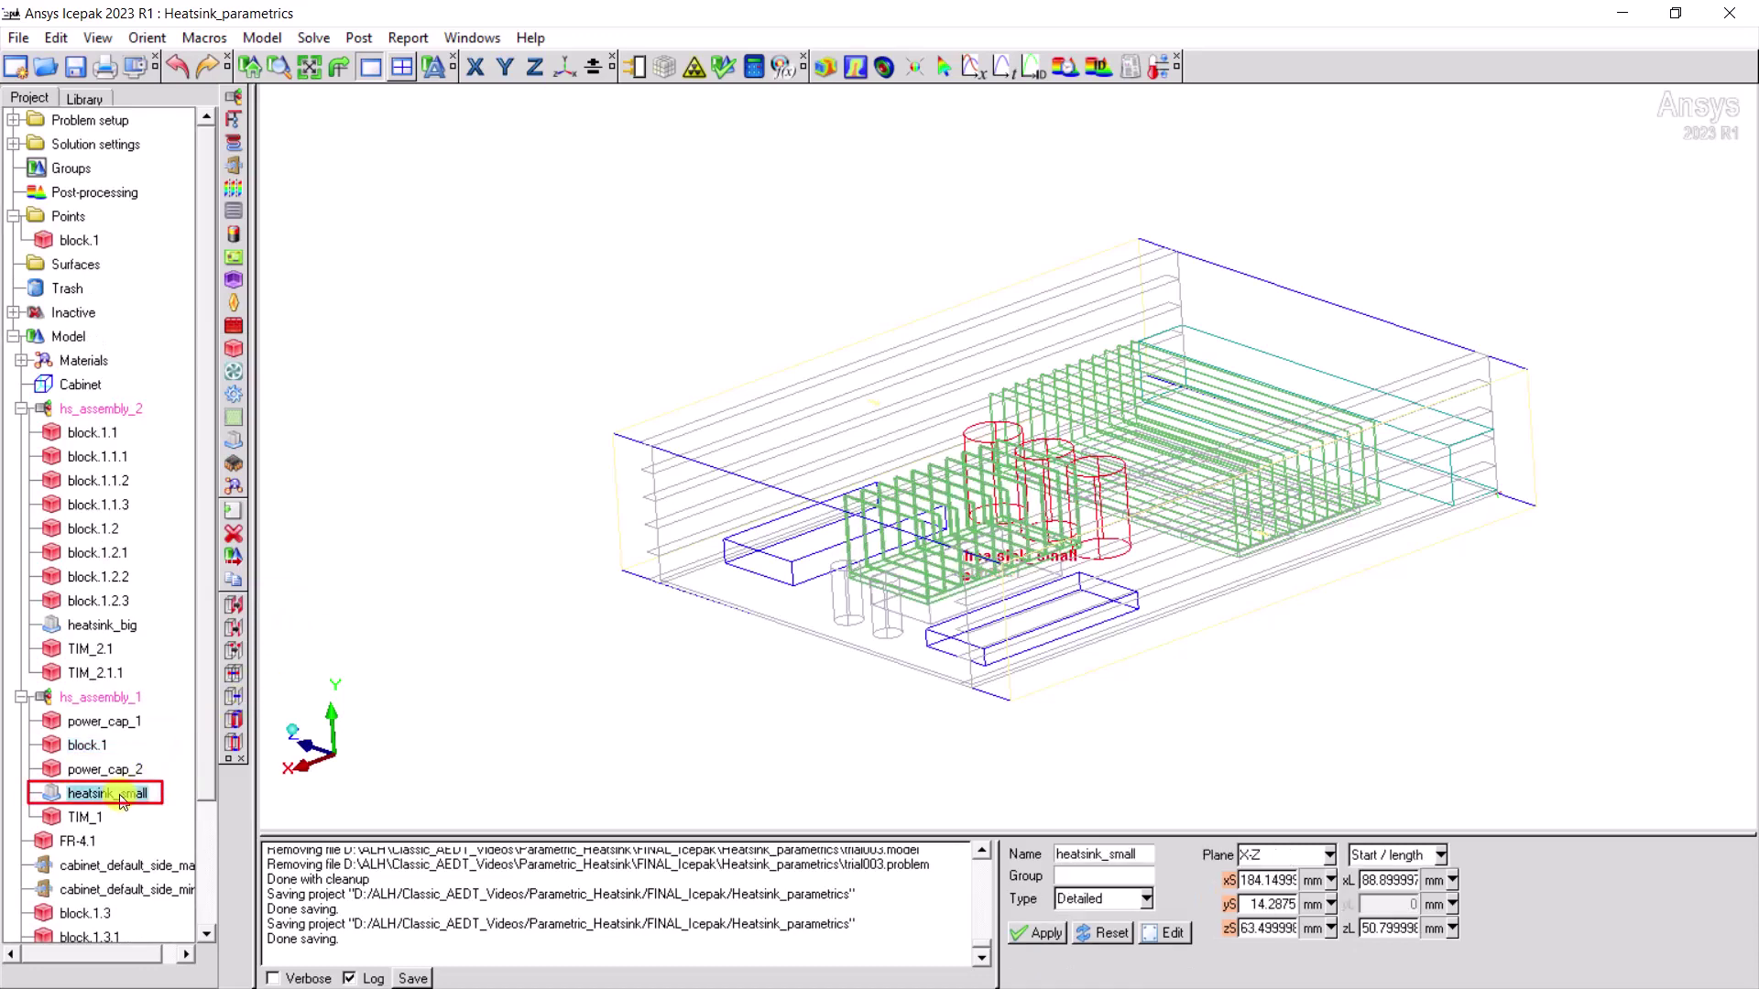
Step: Replace heatsink_small's fin count of 10 with parameter $count, initial value 10, and close the editor
double_click(120, 796)
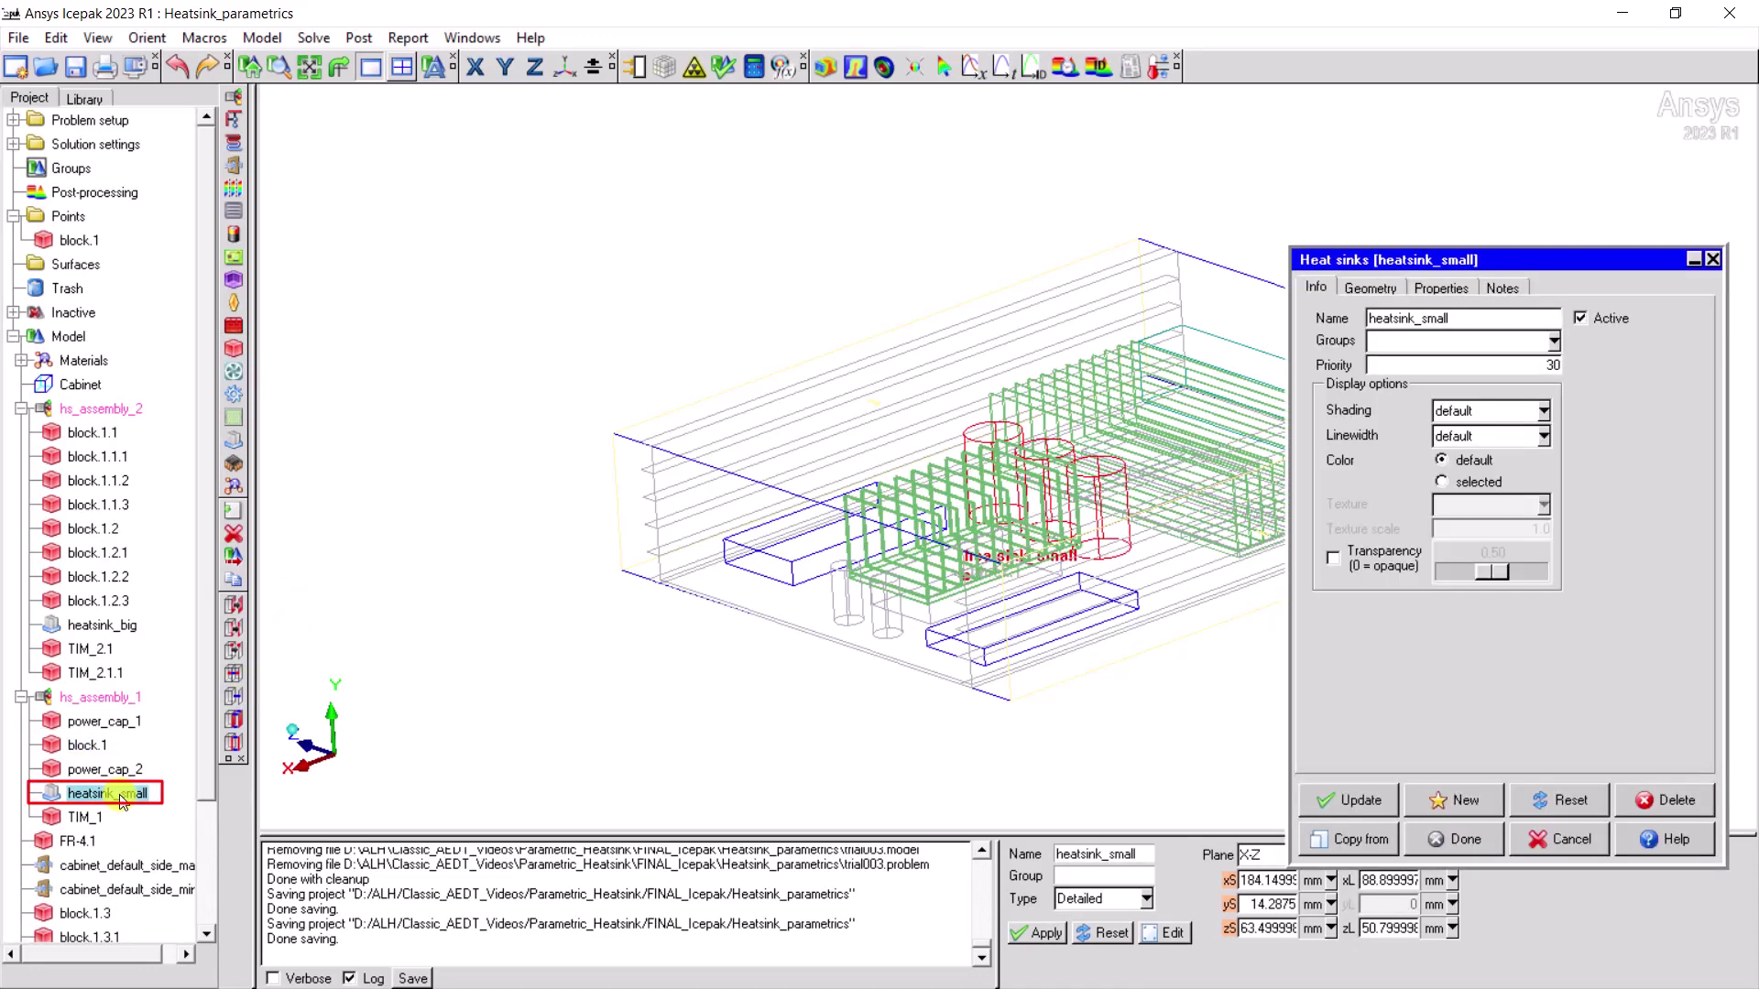
click(1442, 289)
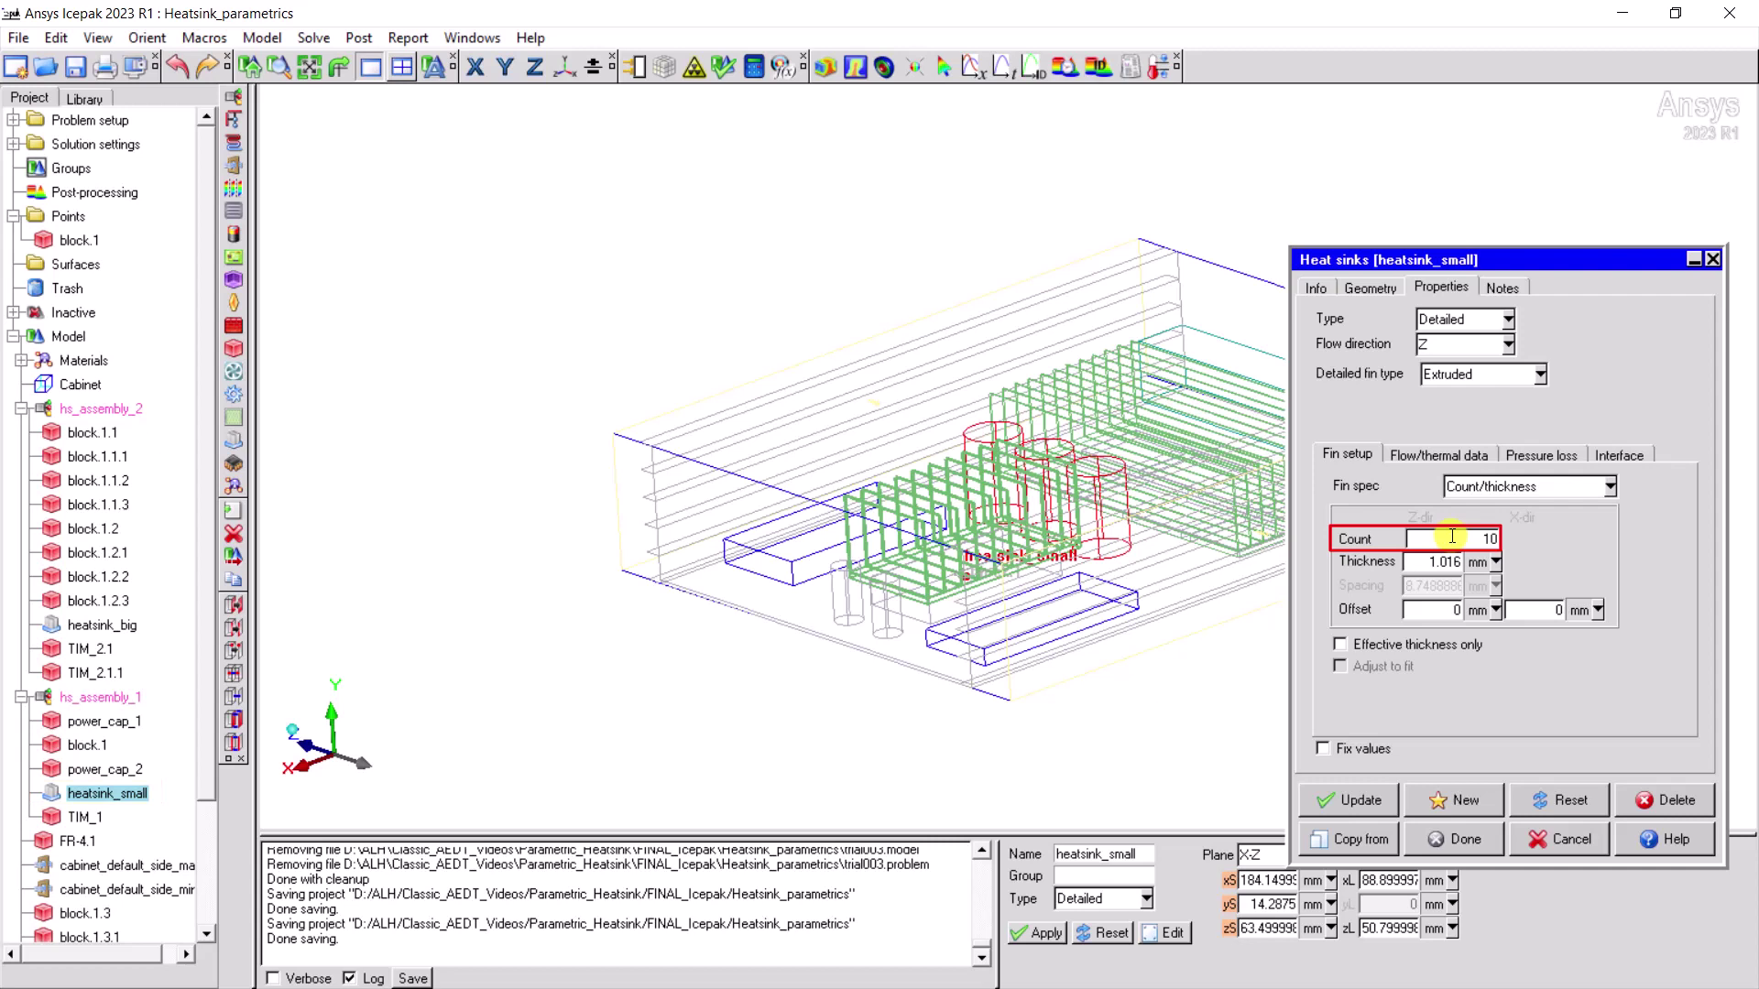
drag(1452, 538, 1541, 538)
text($coun)
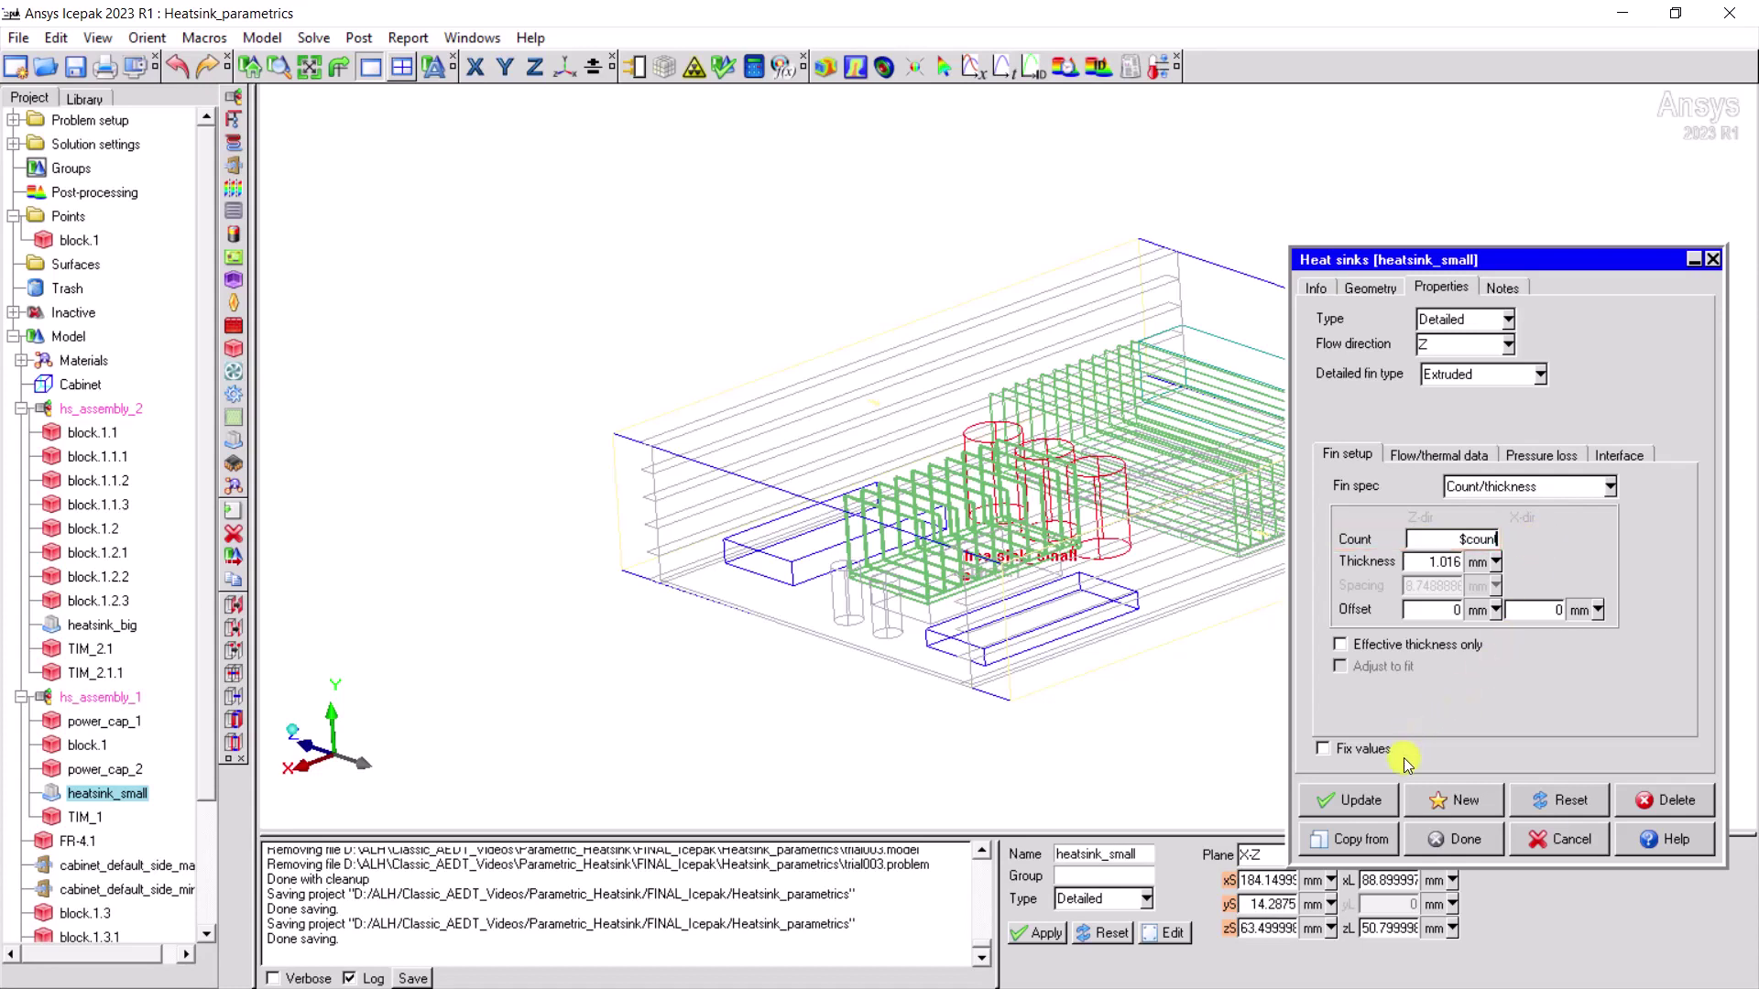
click(1379, 810)
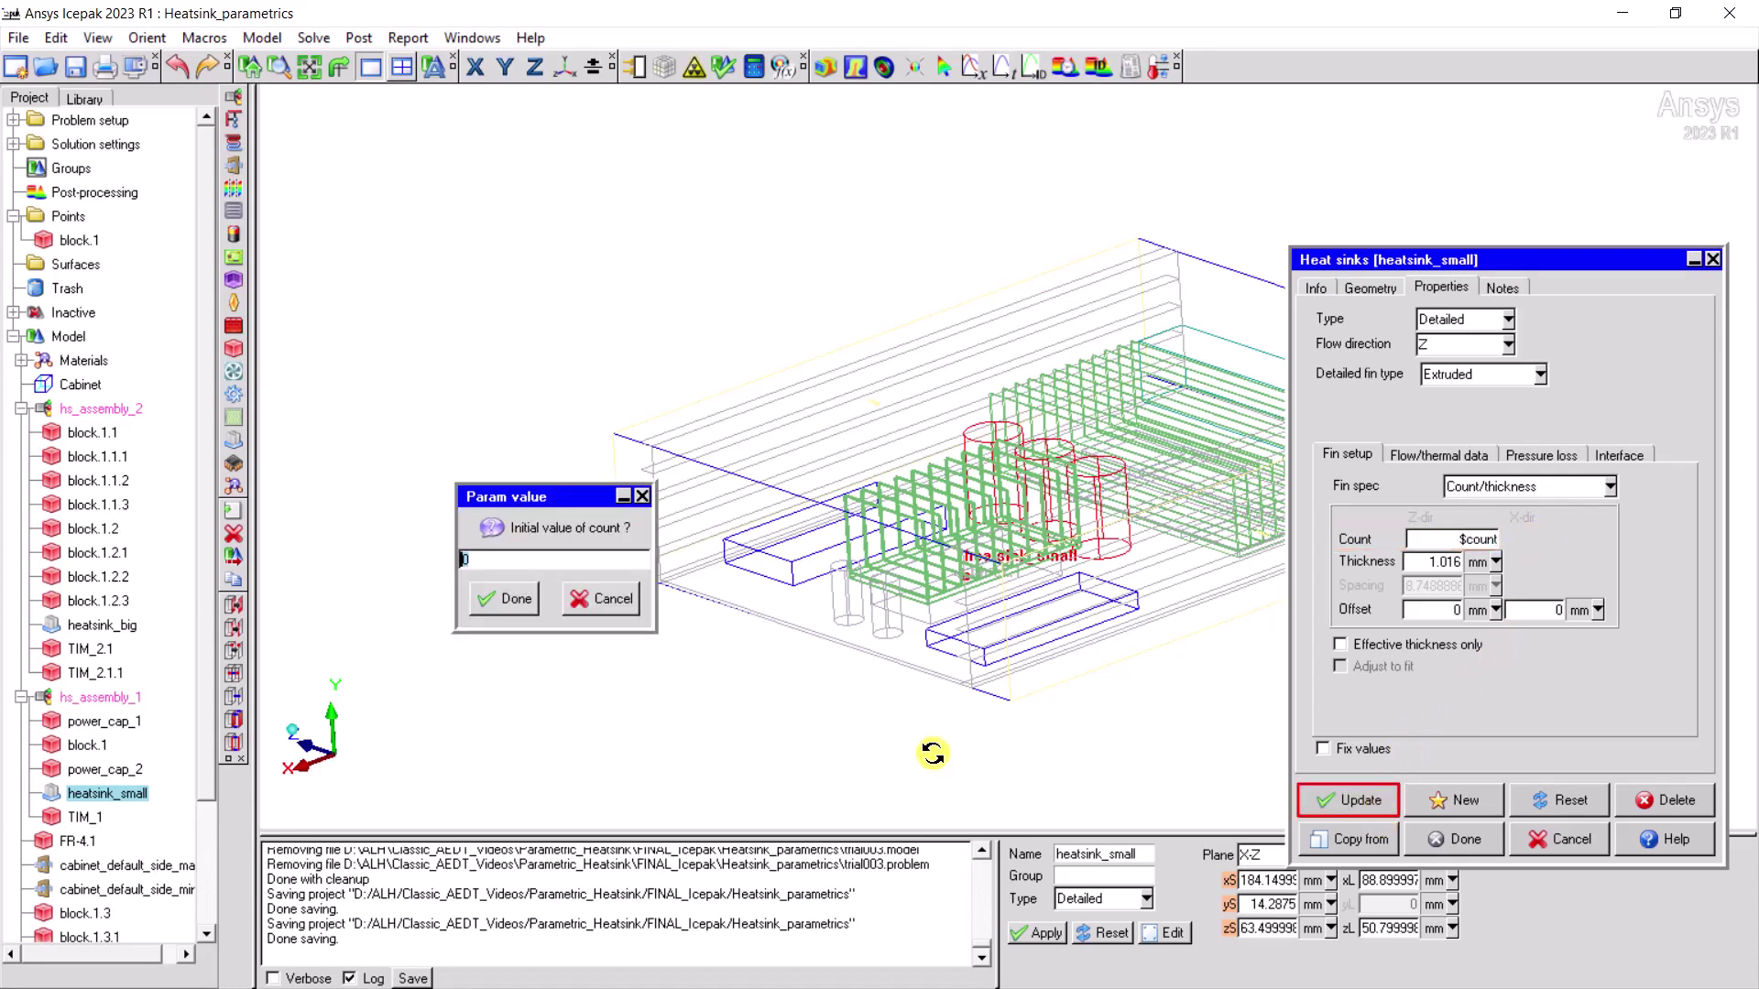
click(479, 558)
text(1)
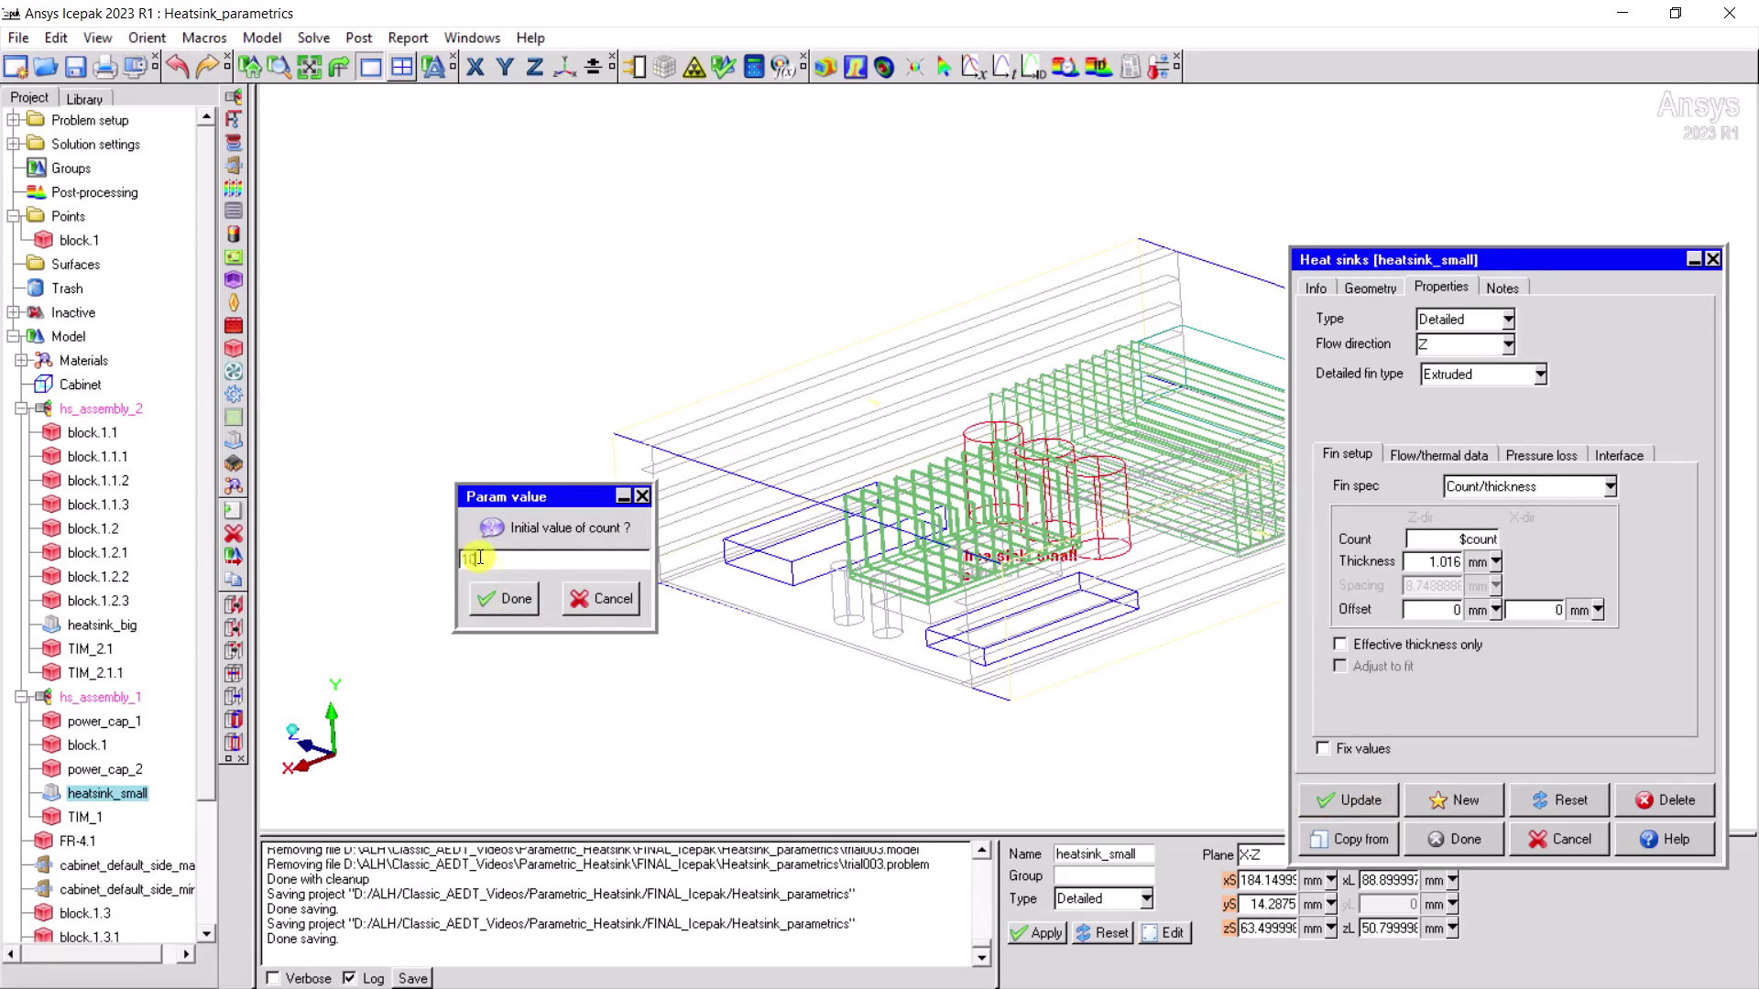
click(504, 598)
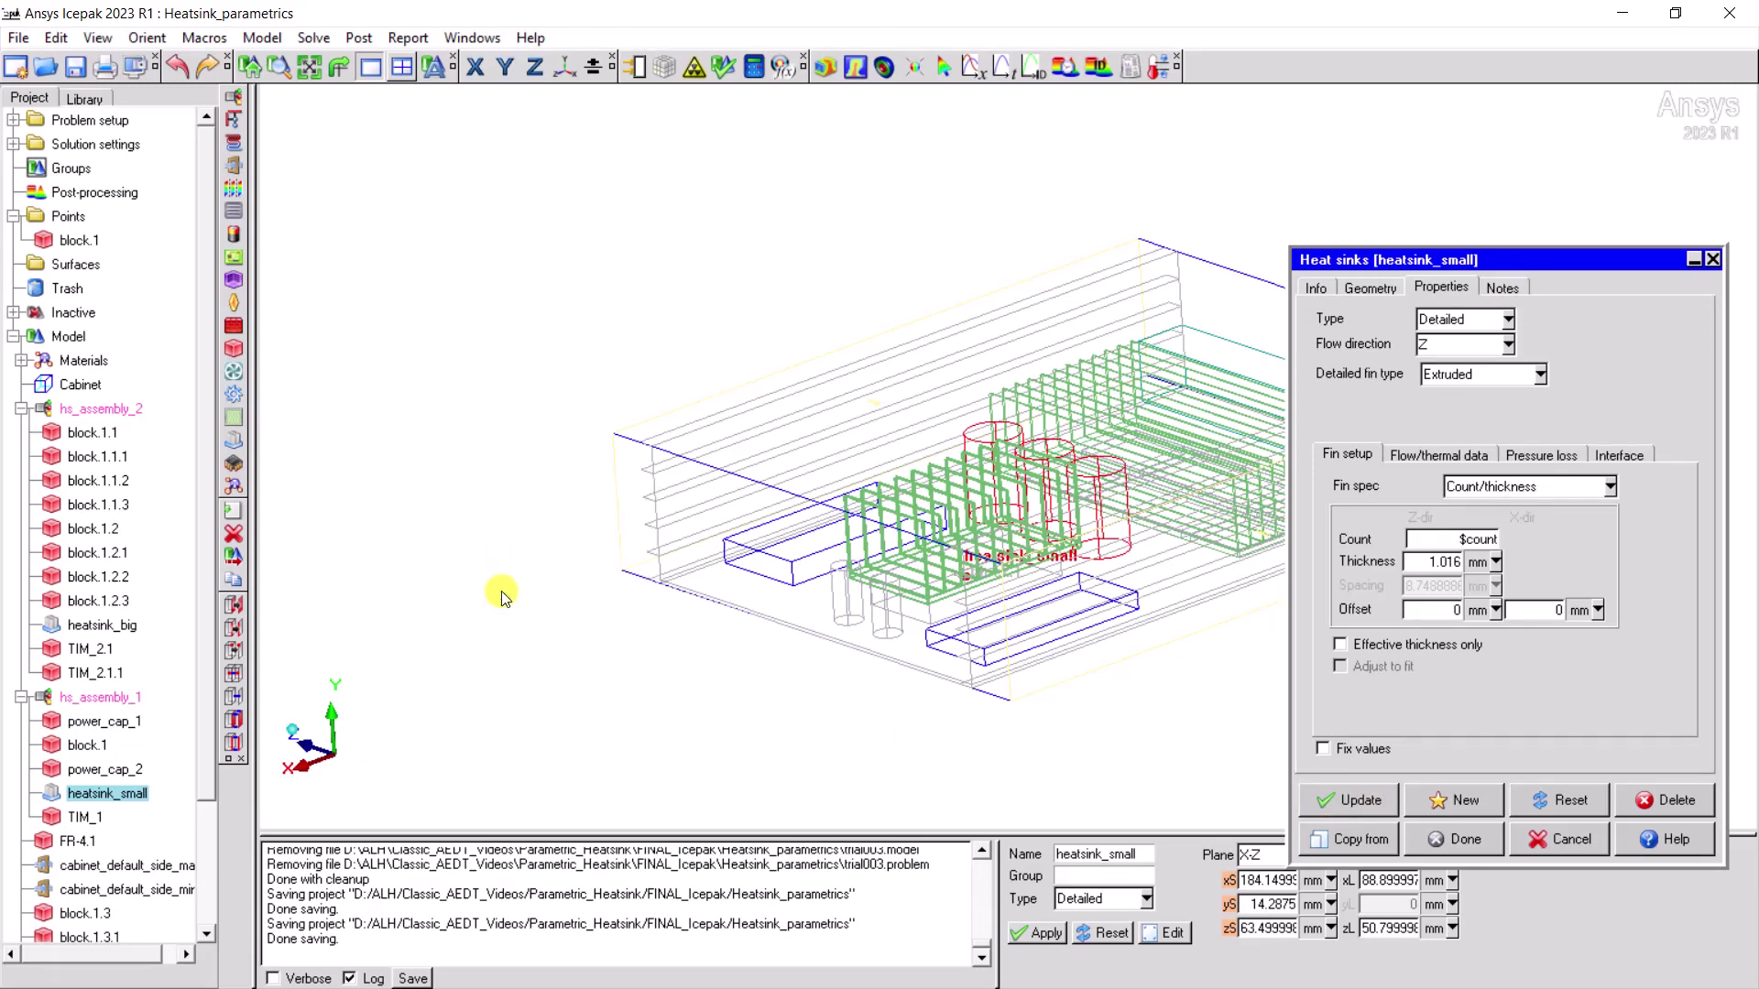
click(1457, 840)
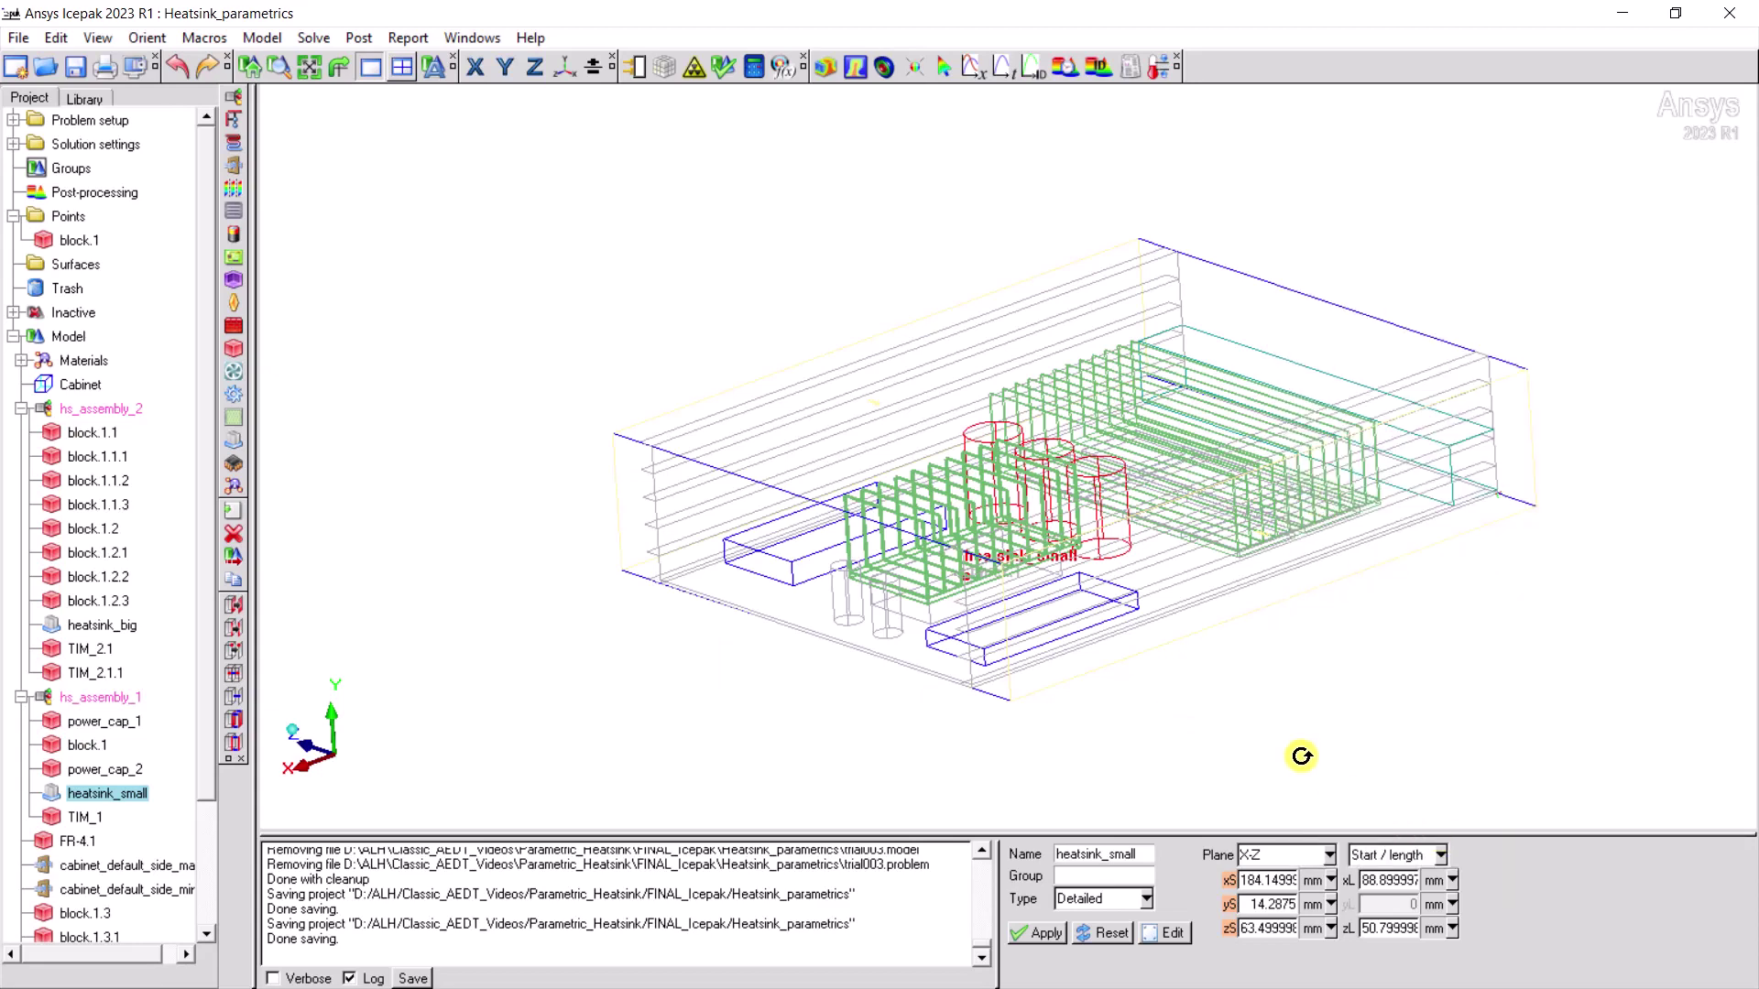
Step: Set design variable count to range 10–45 with increment 5, then review the eight trials
click(782, 66)
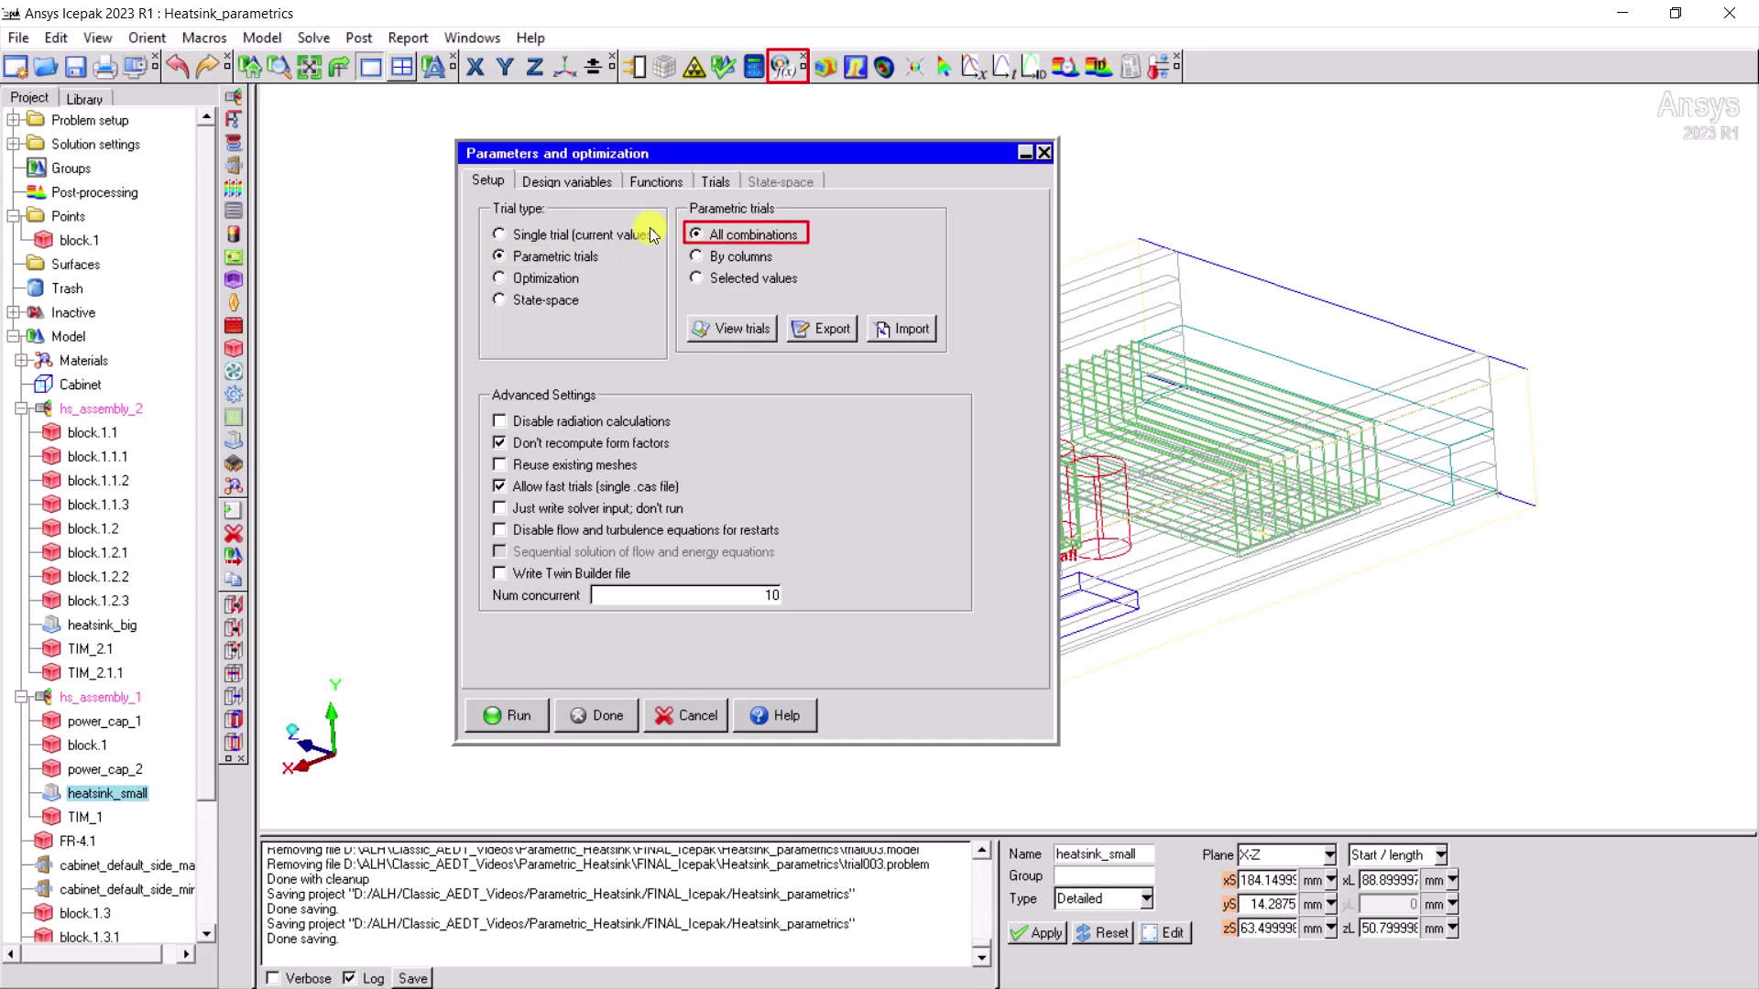
click(545, 186)
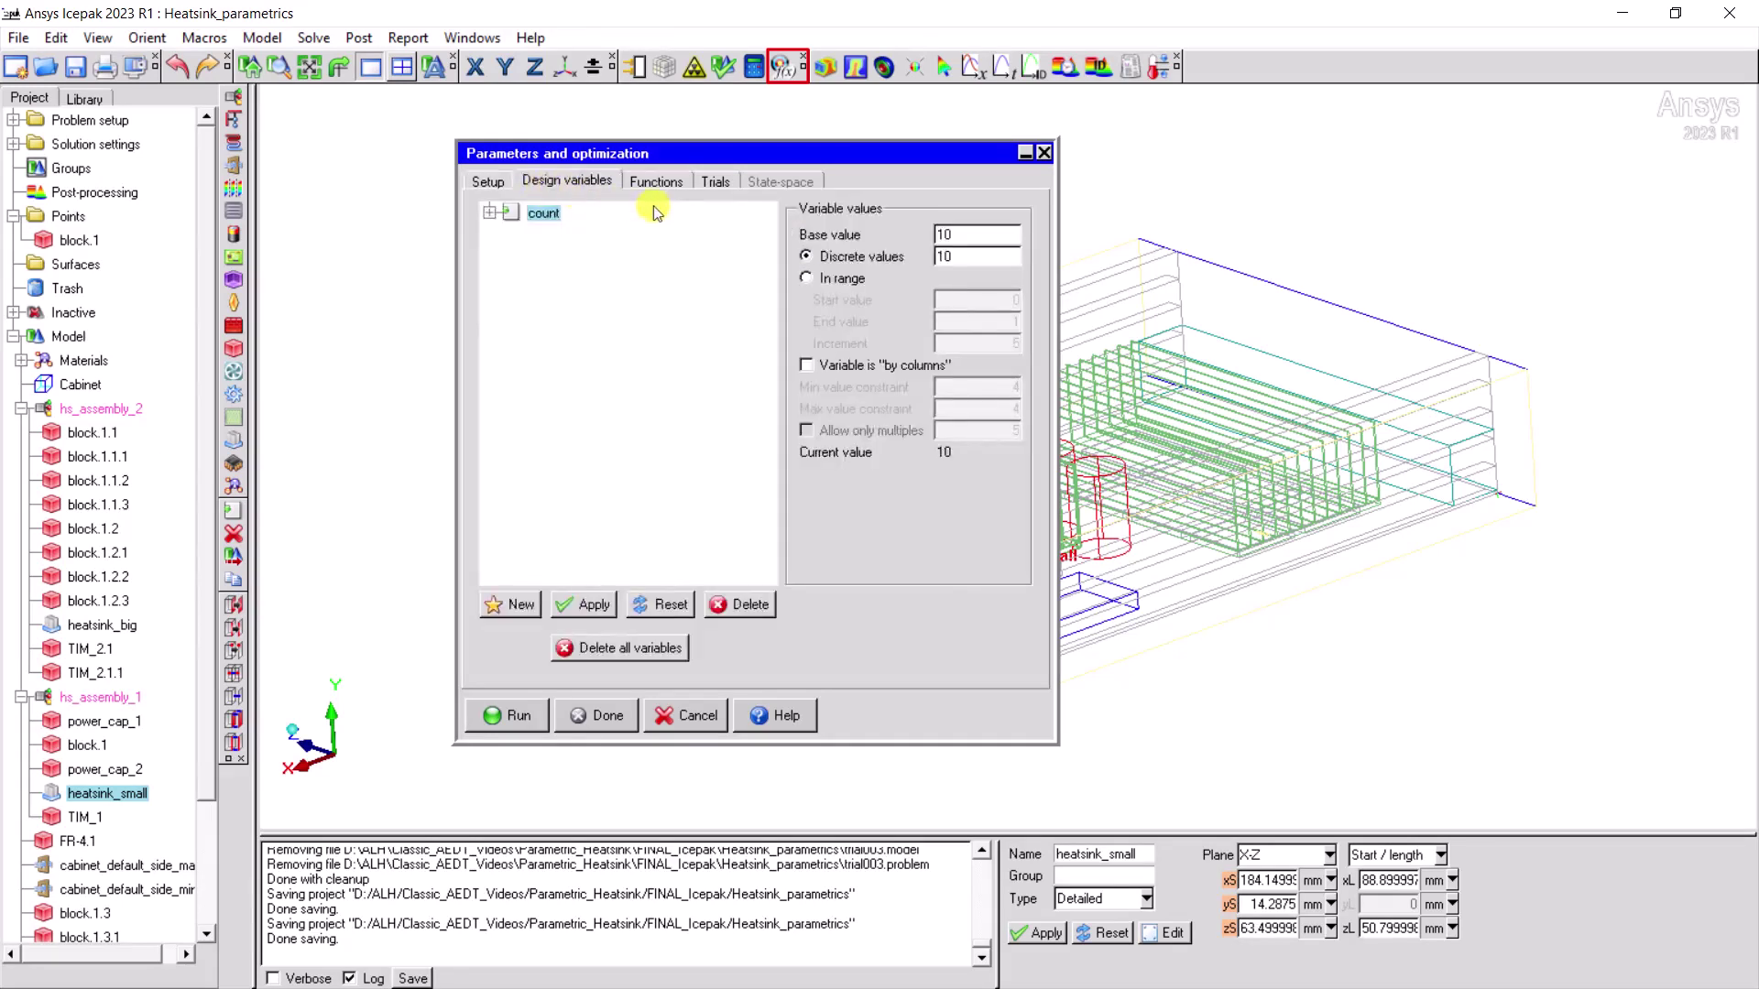
click(851, 279)
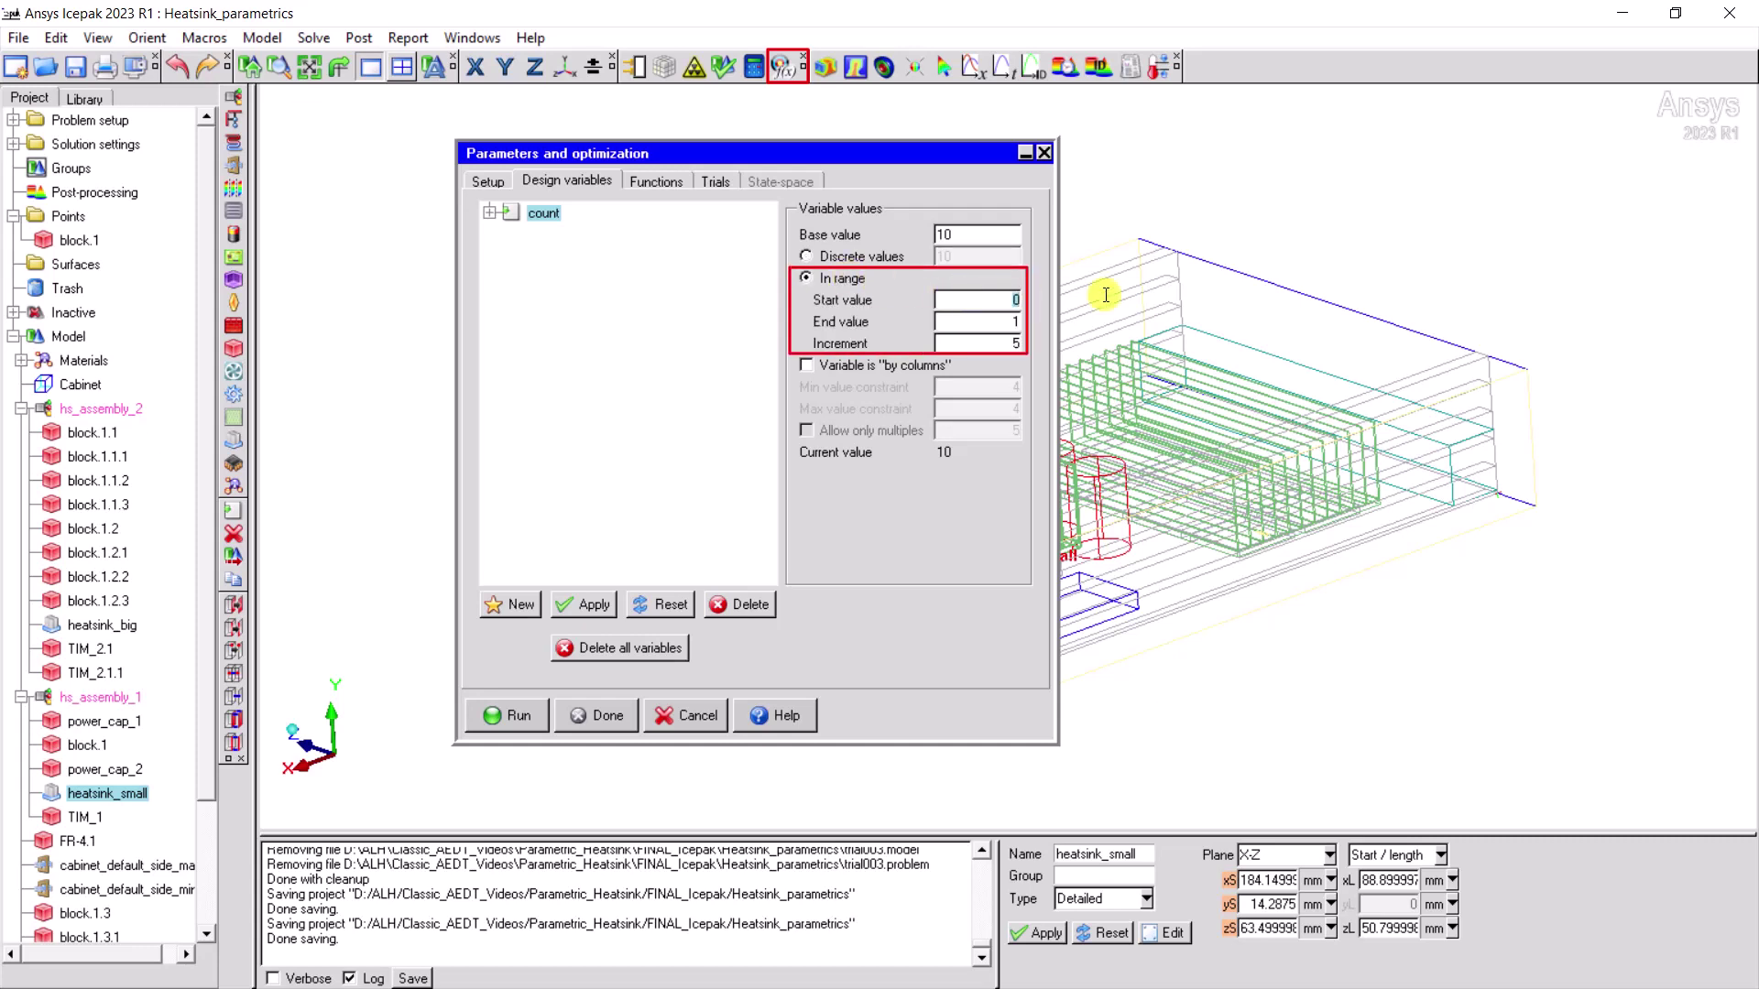
text(10)
key(Tab)
text(45)
key(Tab)
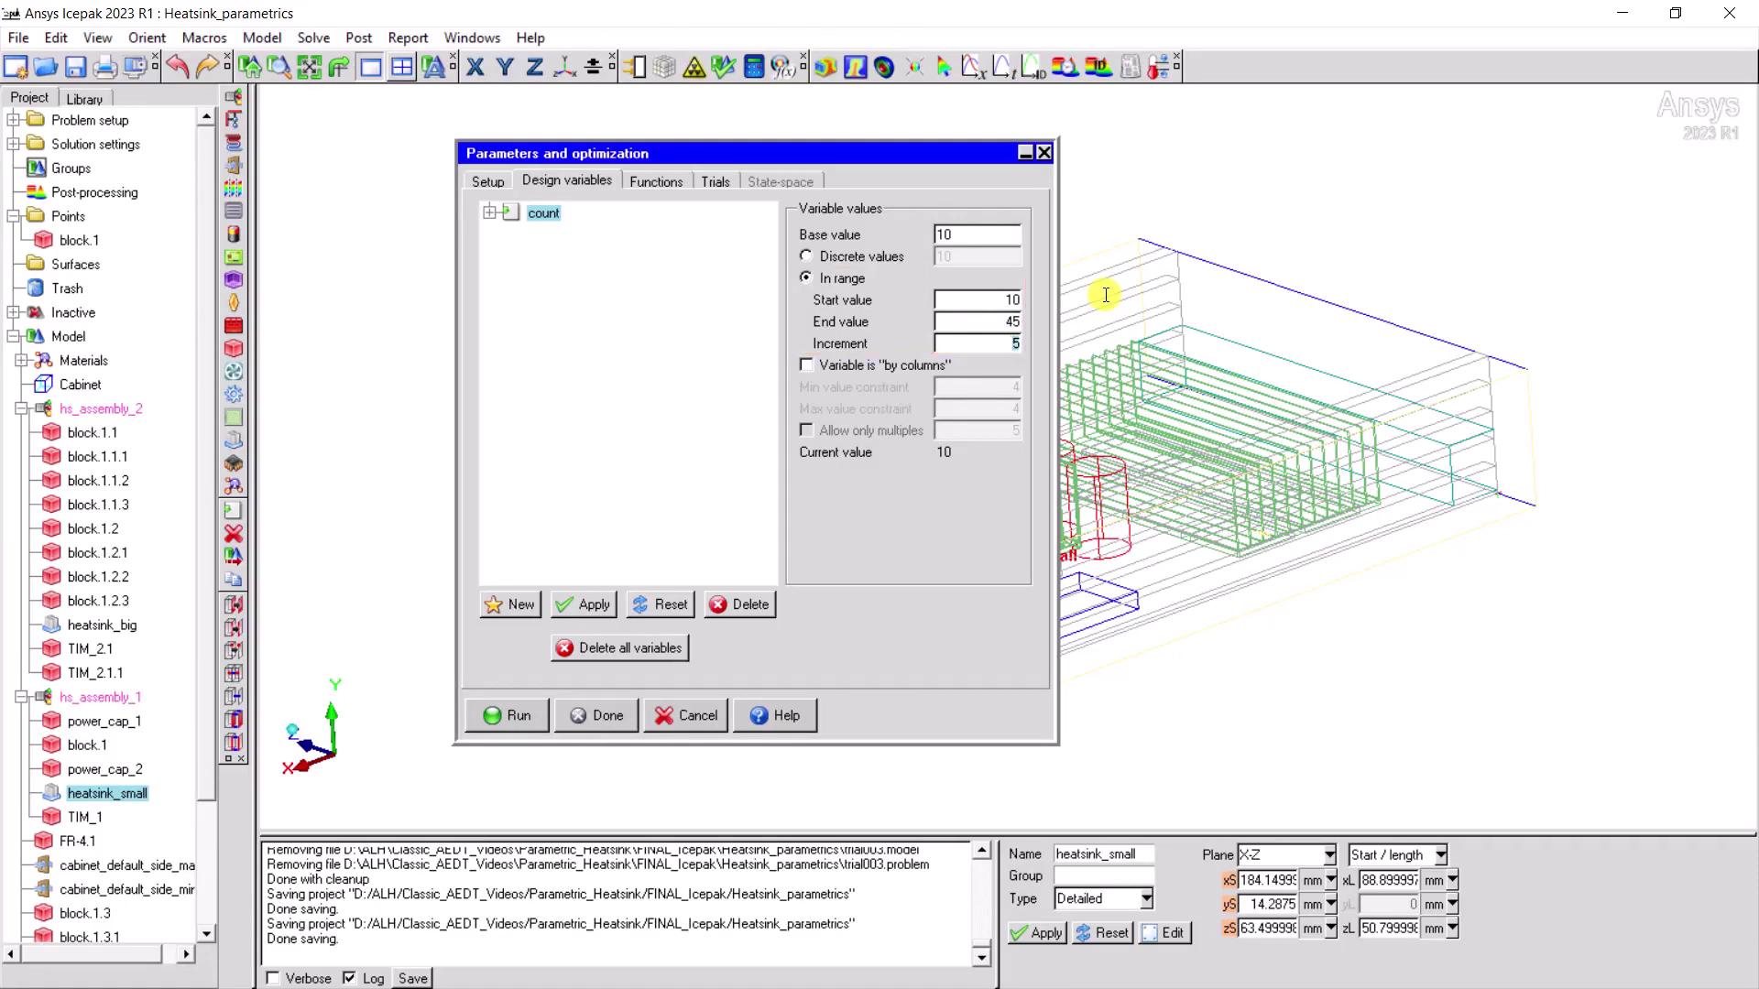
click(610, 609)
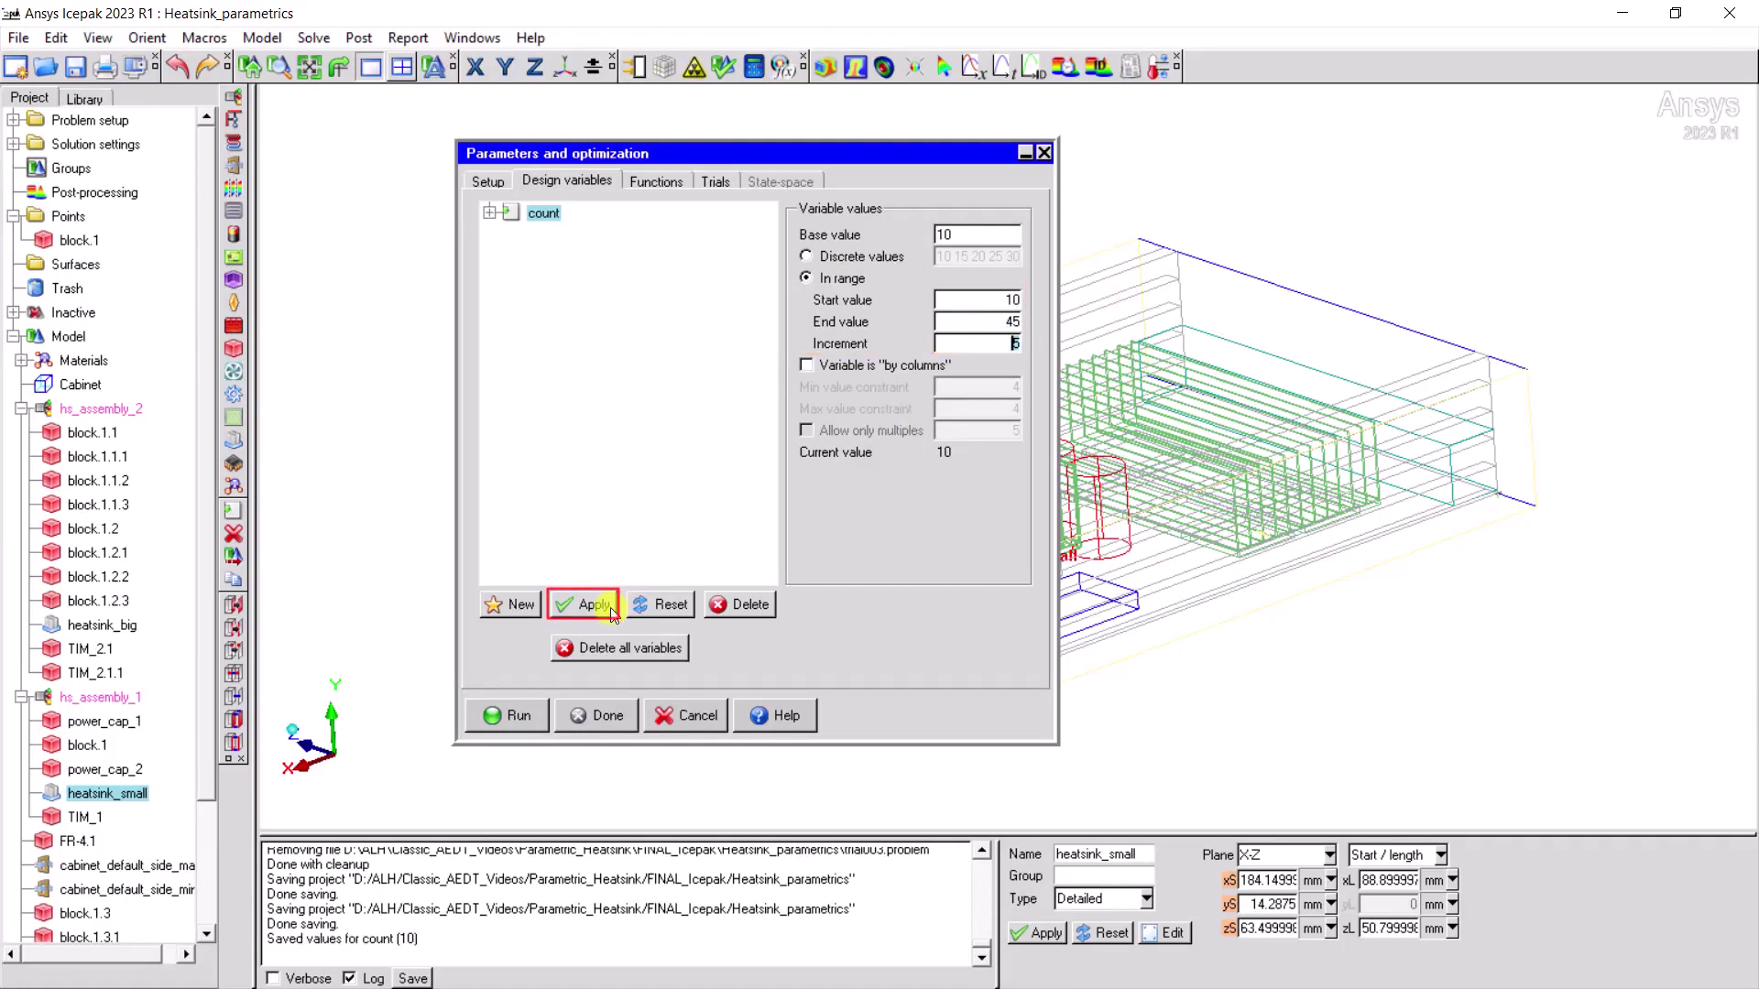
click(719, 181)
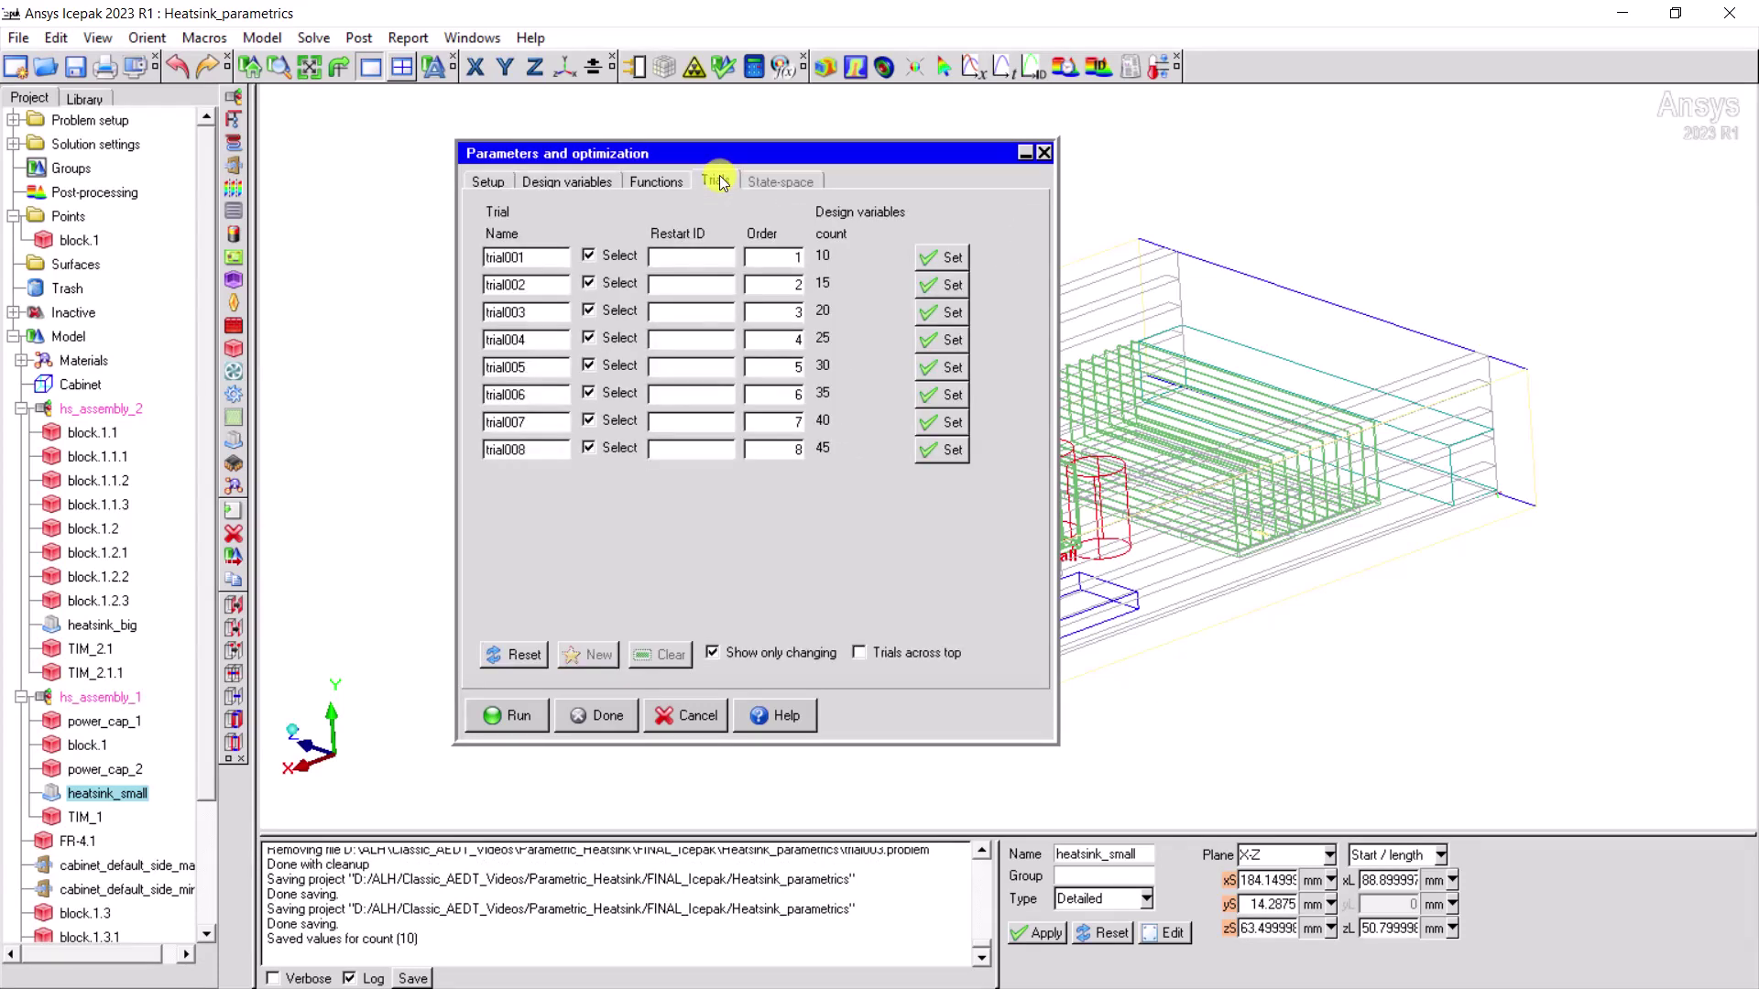
Step: Run all eight trials and add block.1 to a new trials plot
click(513, 715)
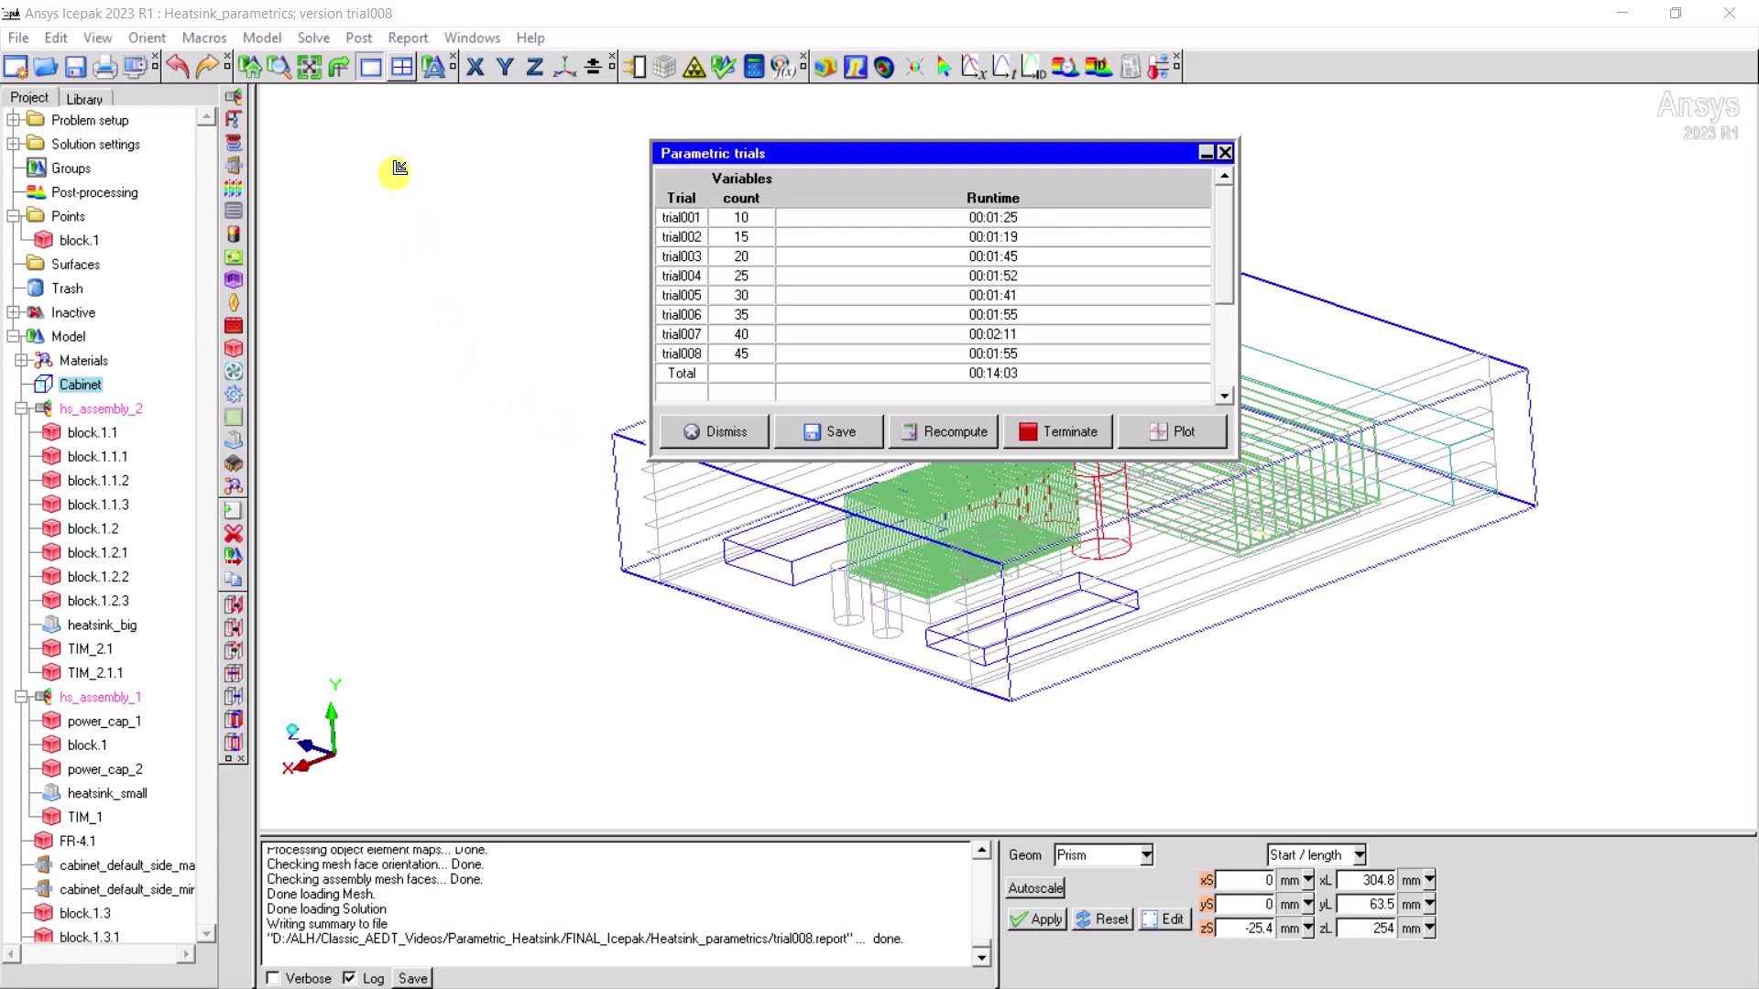
click(357, 39)
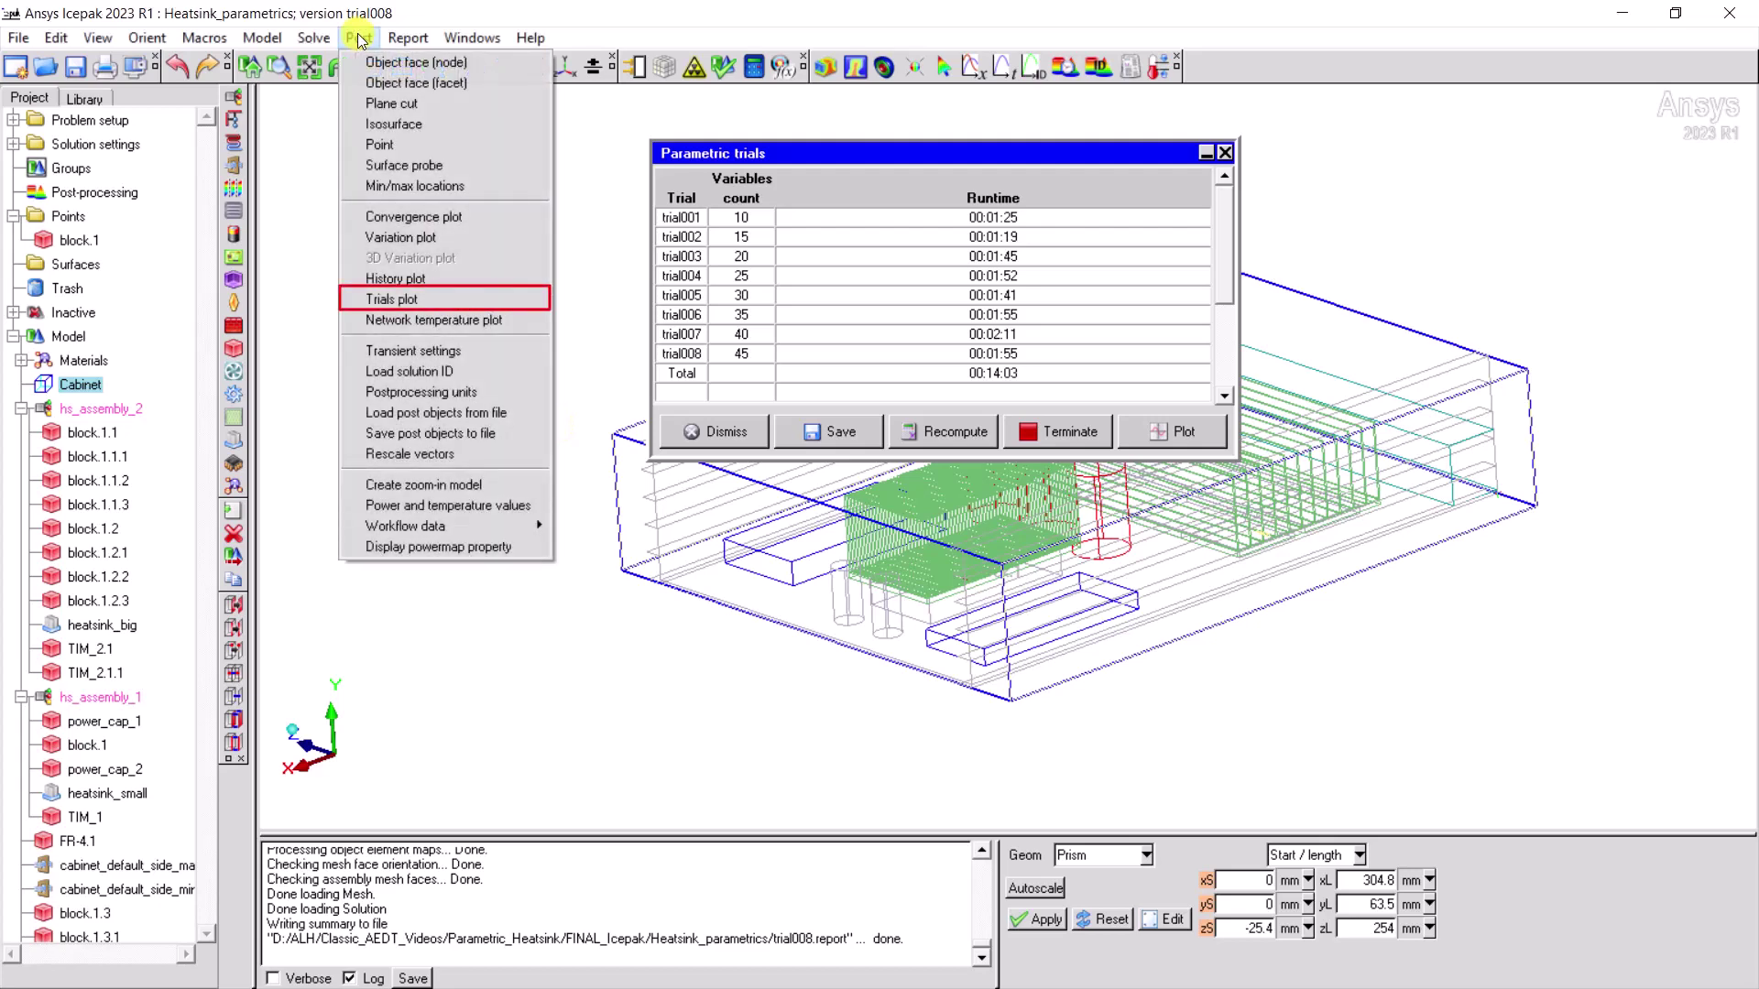
click(417, 300)
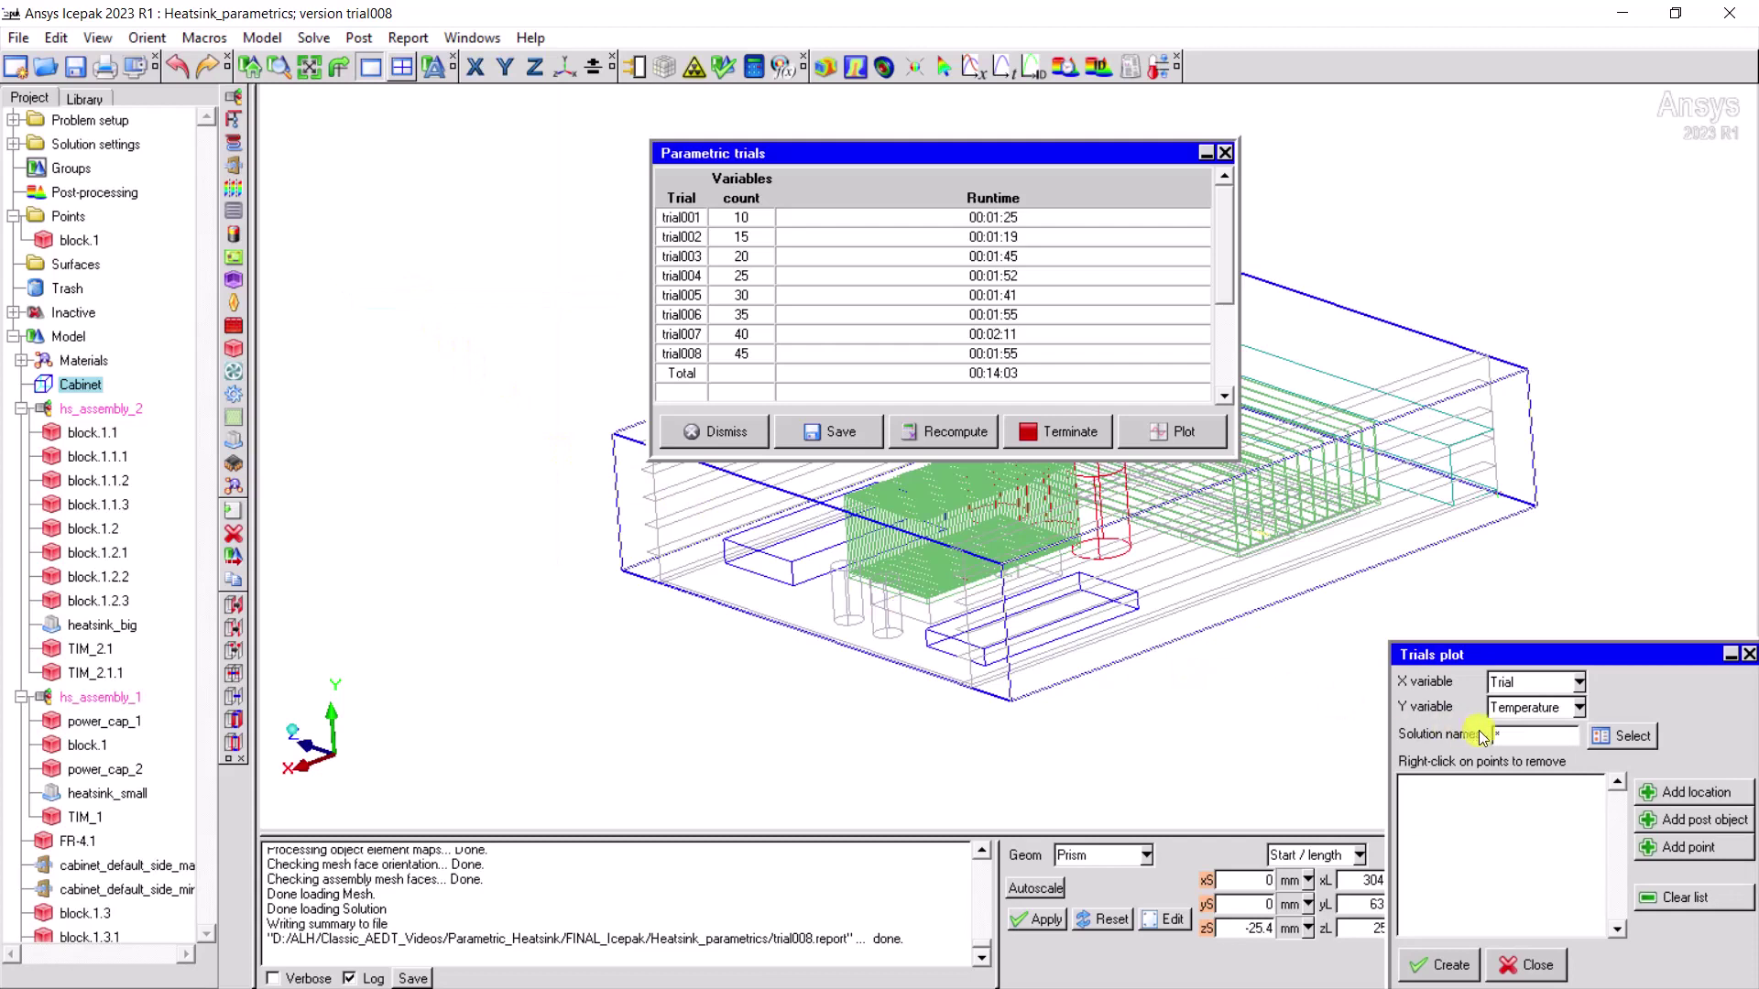
click(1688, 857)
click(1664, 853)
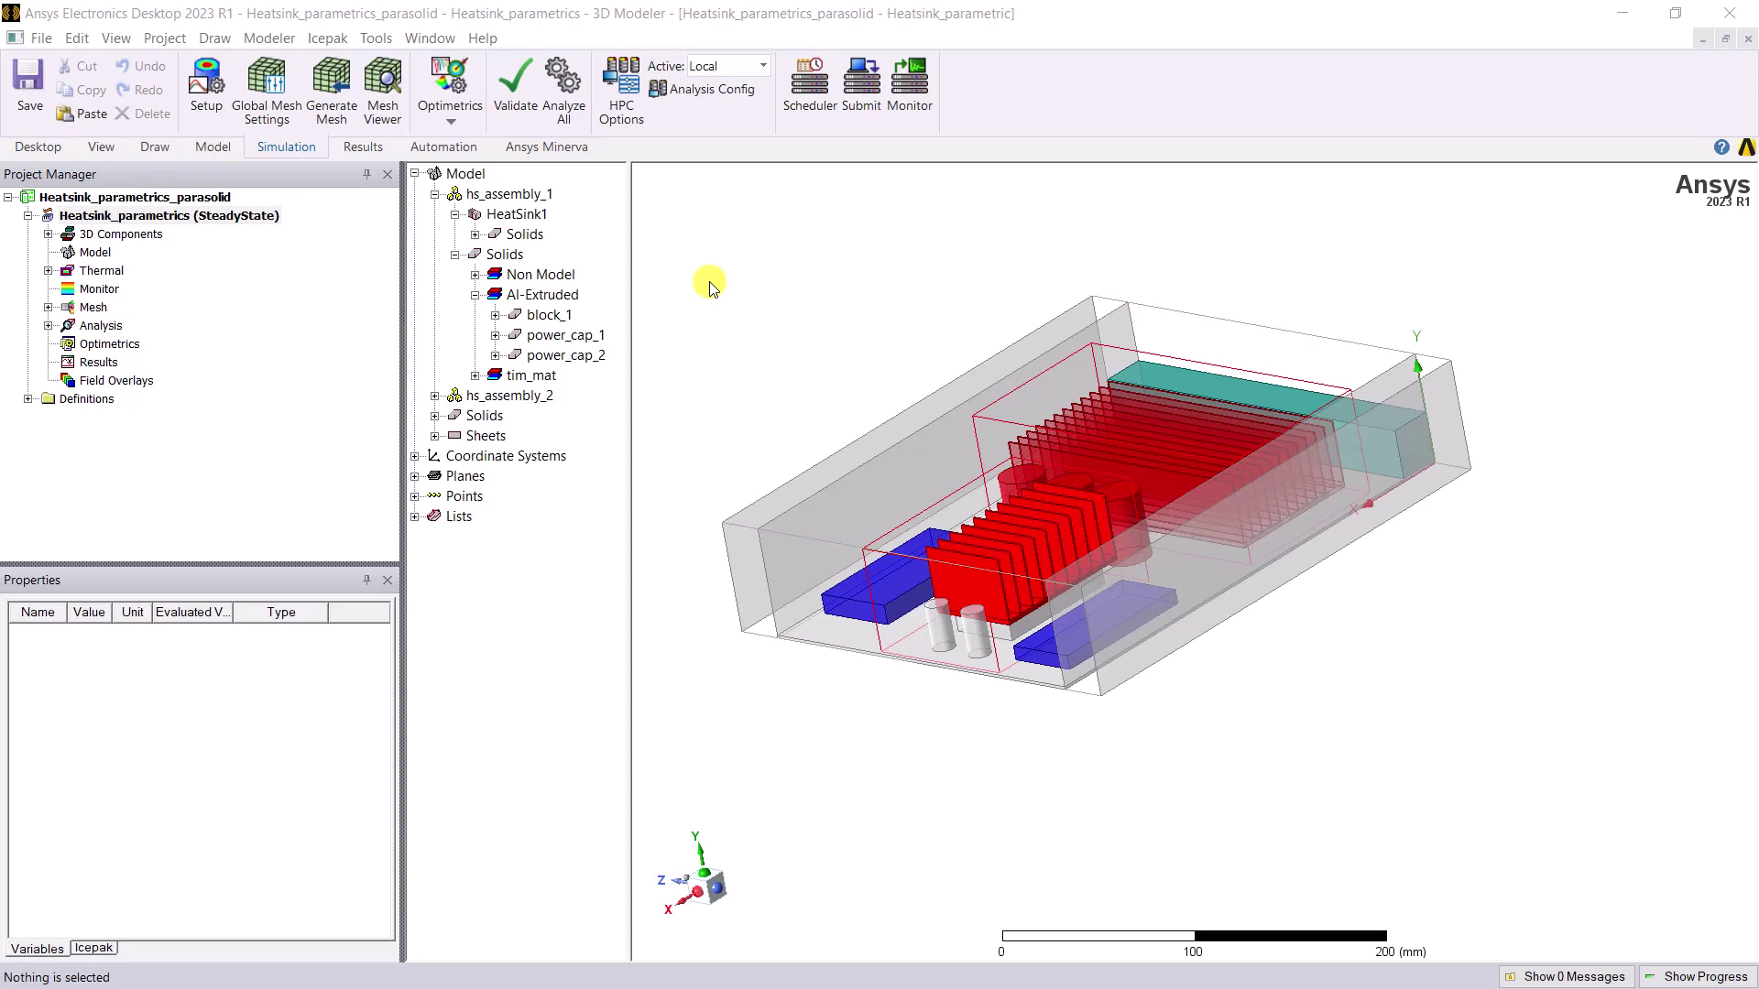
Step: Show the Draw > User Defined Model > Heatsink submenu, then dismiss the menu
click(217, 39)
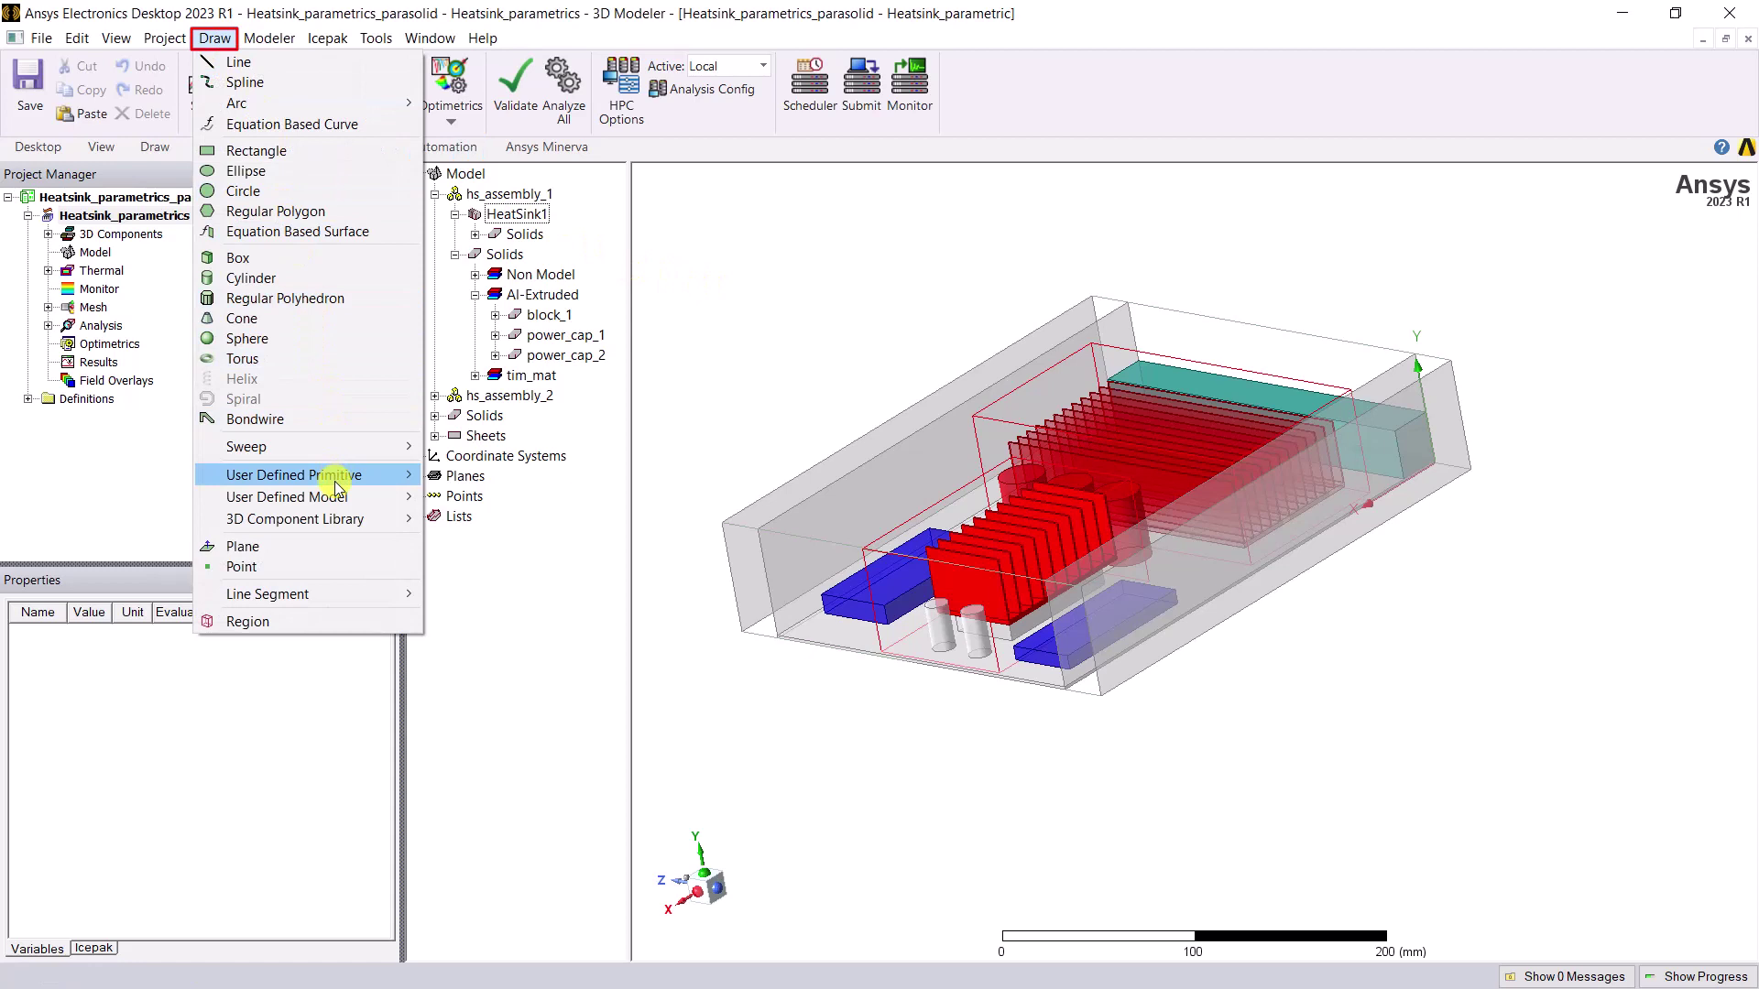
mouse_move(341, 502)
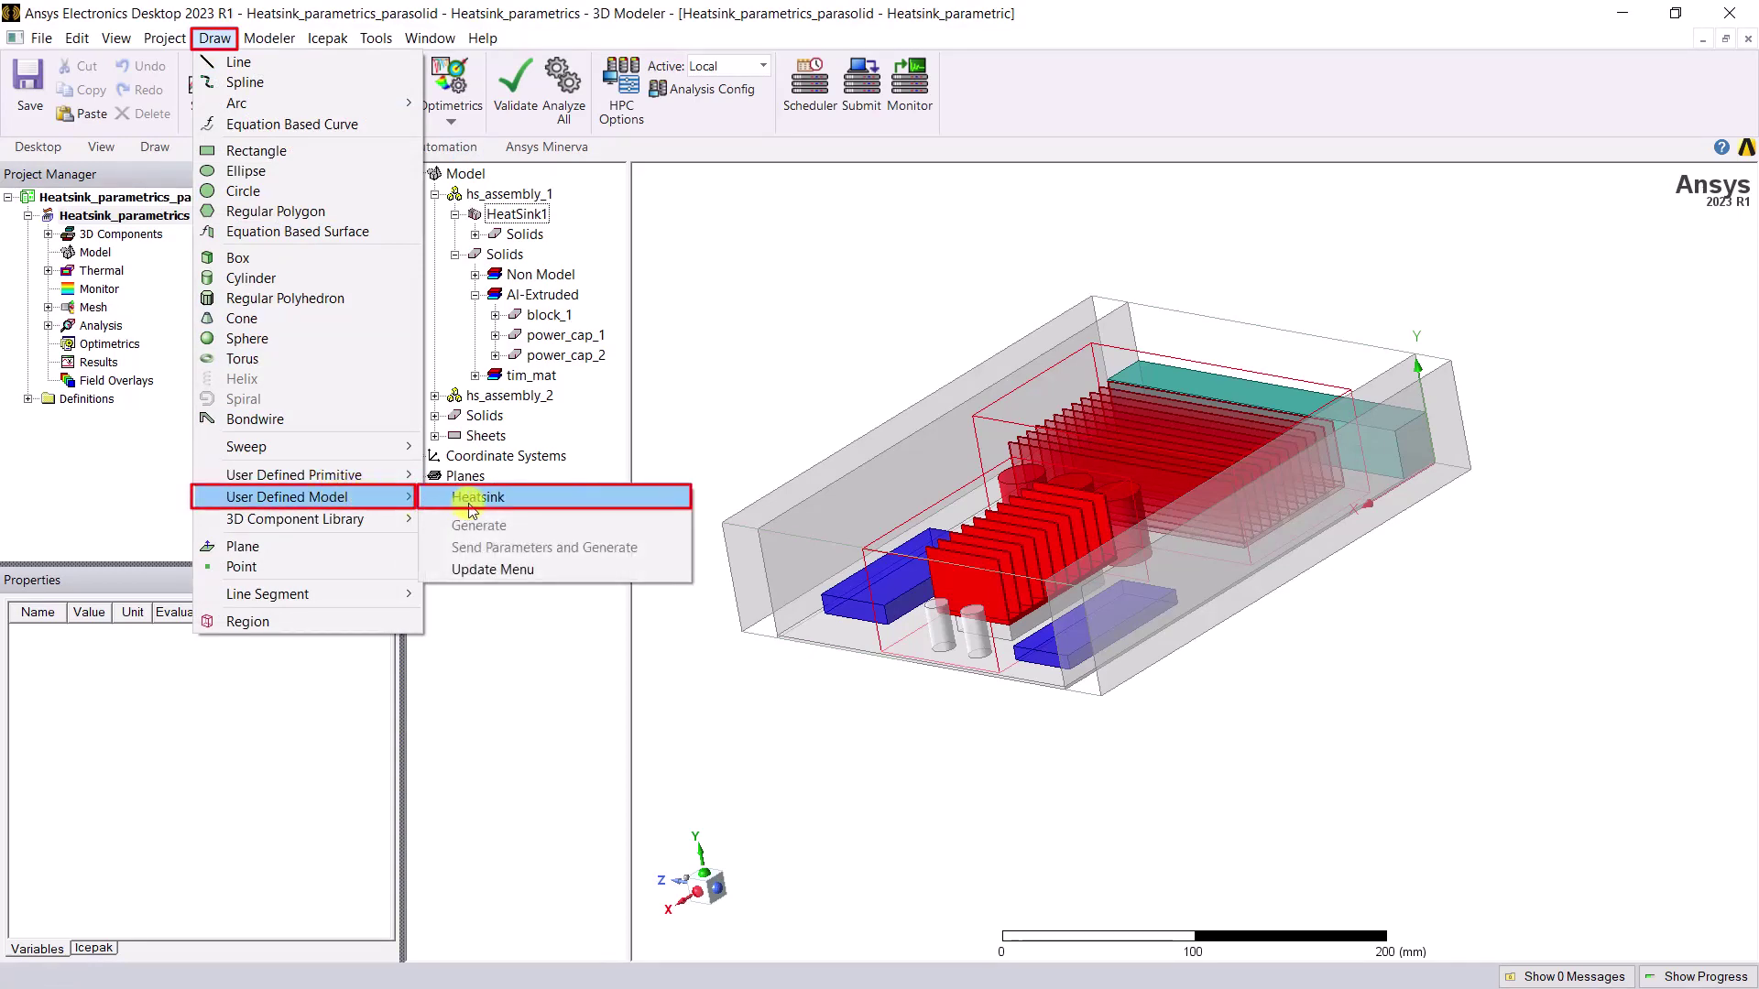
click(675, 443)
Step: Add point monitor PointMonitor1 on block_1 tracking Thermal > Temperature
right_click(554, 316)
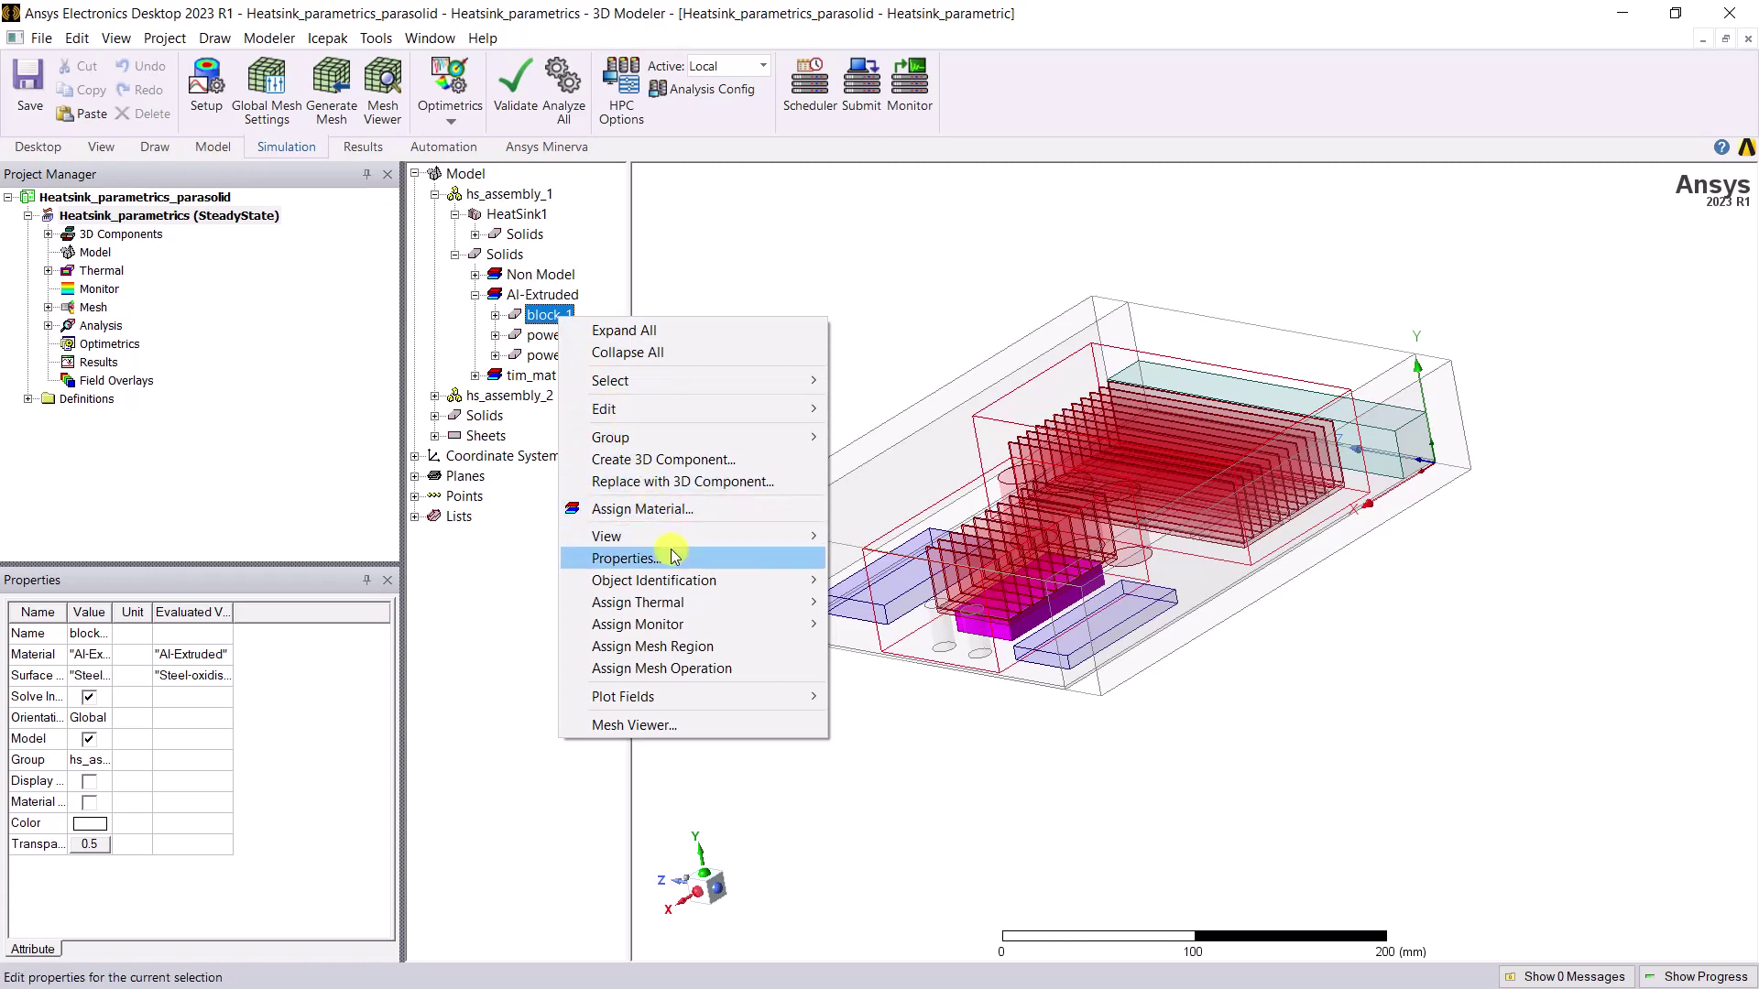
mouse_move(698, 623)
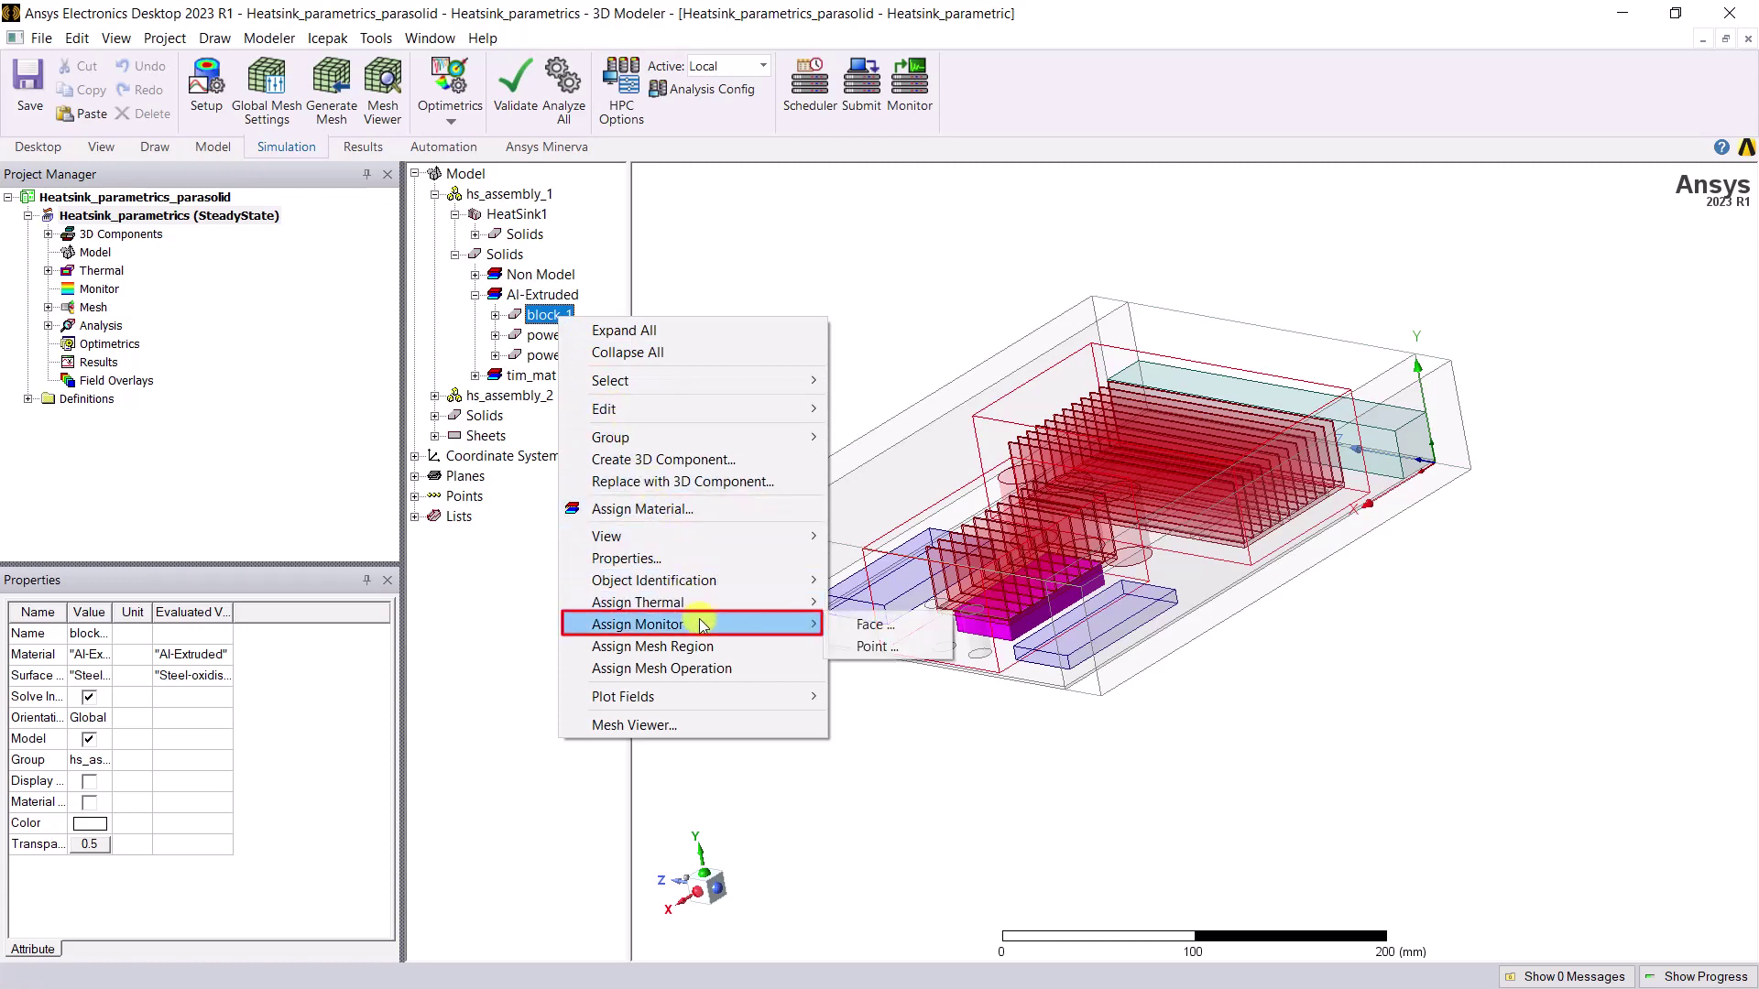
click(875, 649)
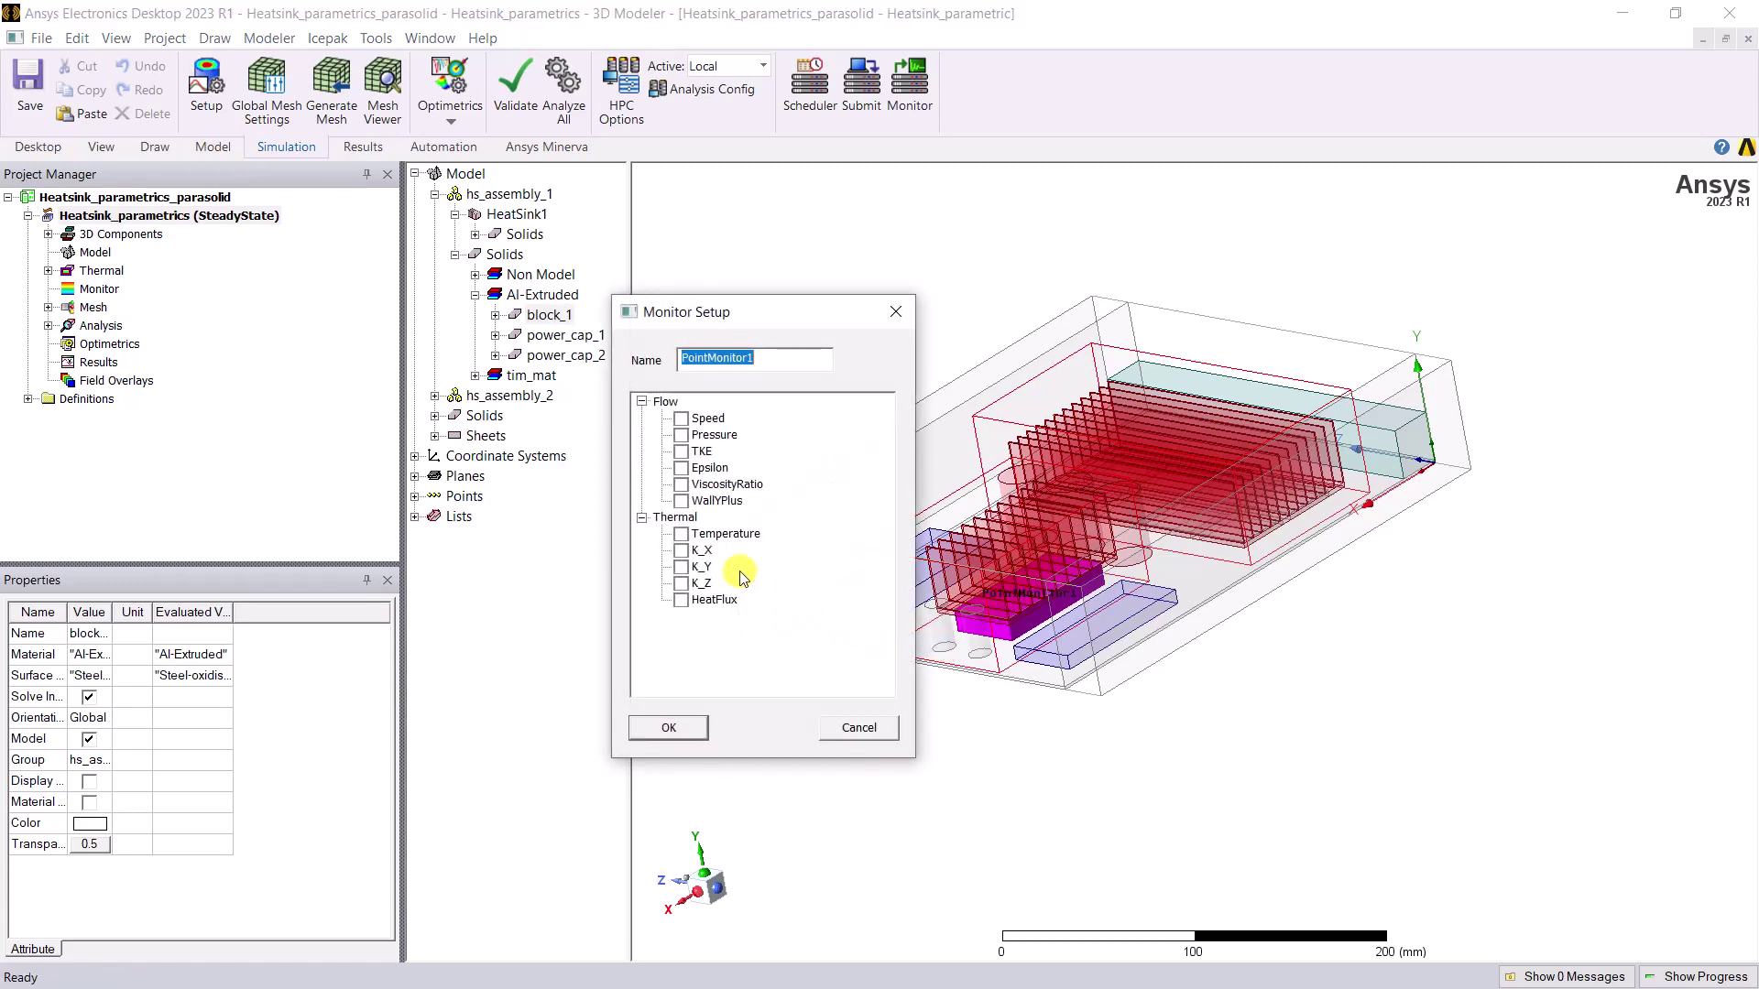
click(682, 536)
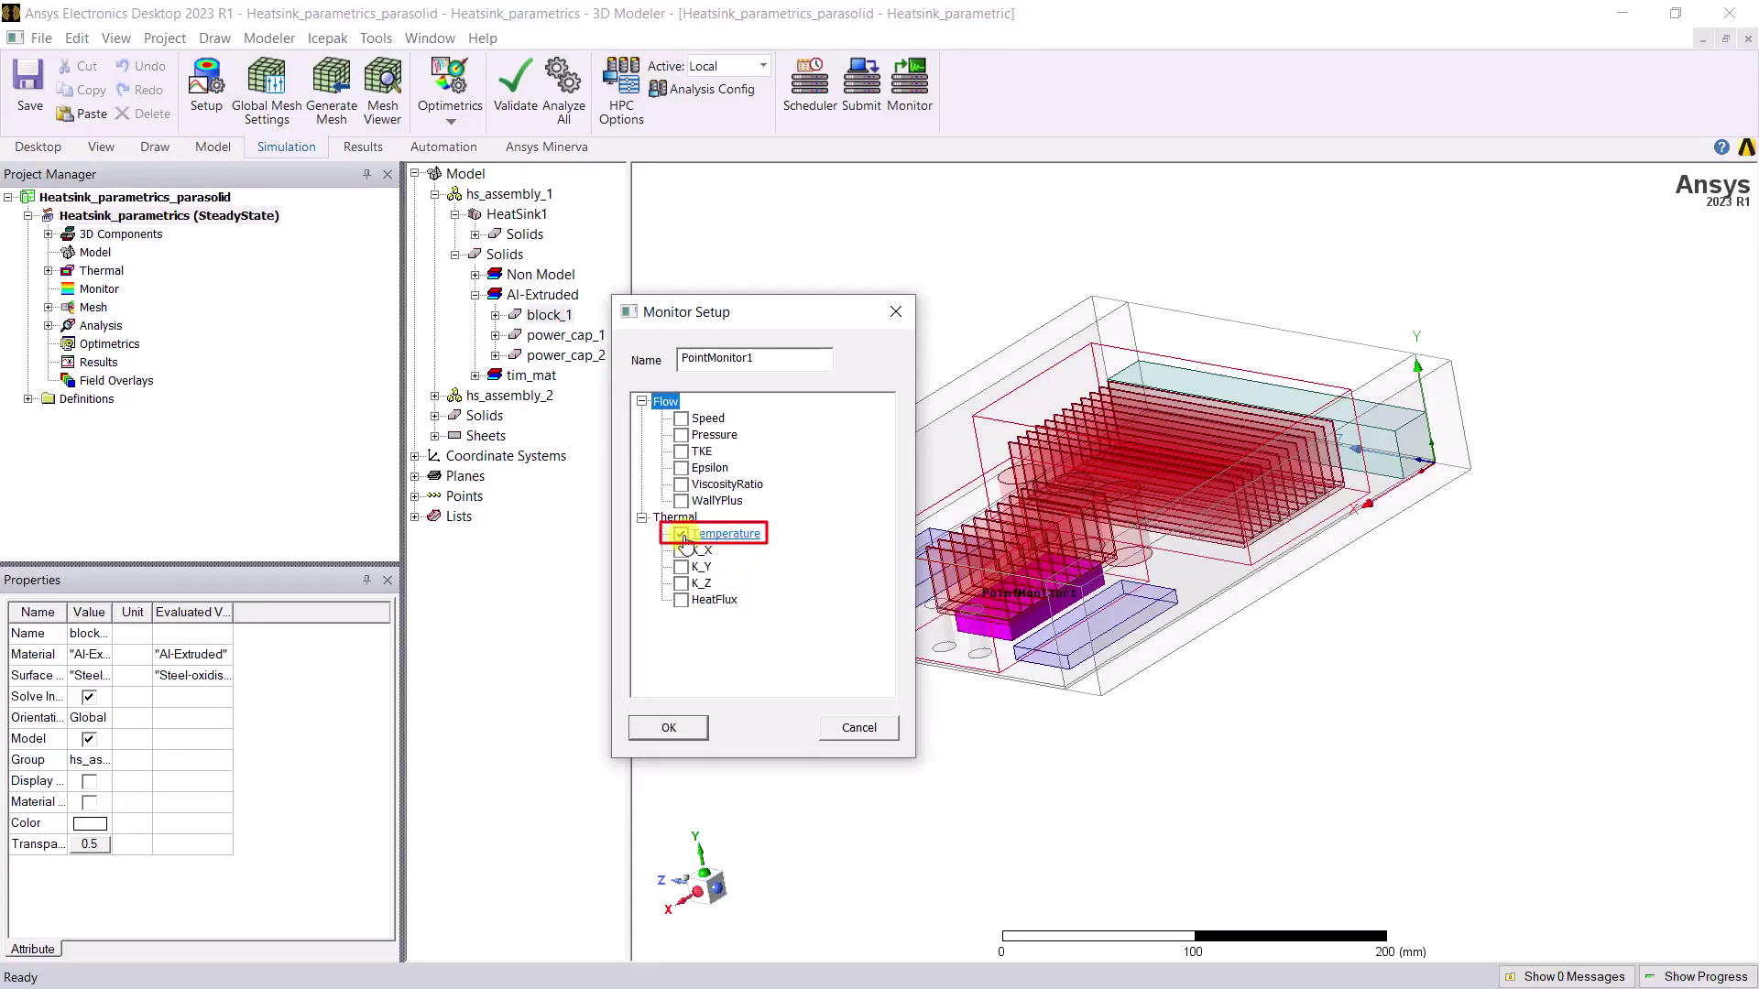
click(683, 728)
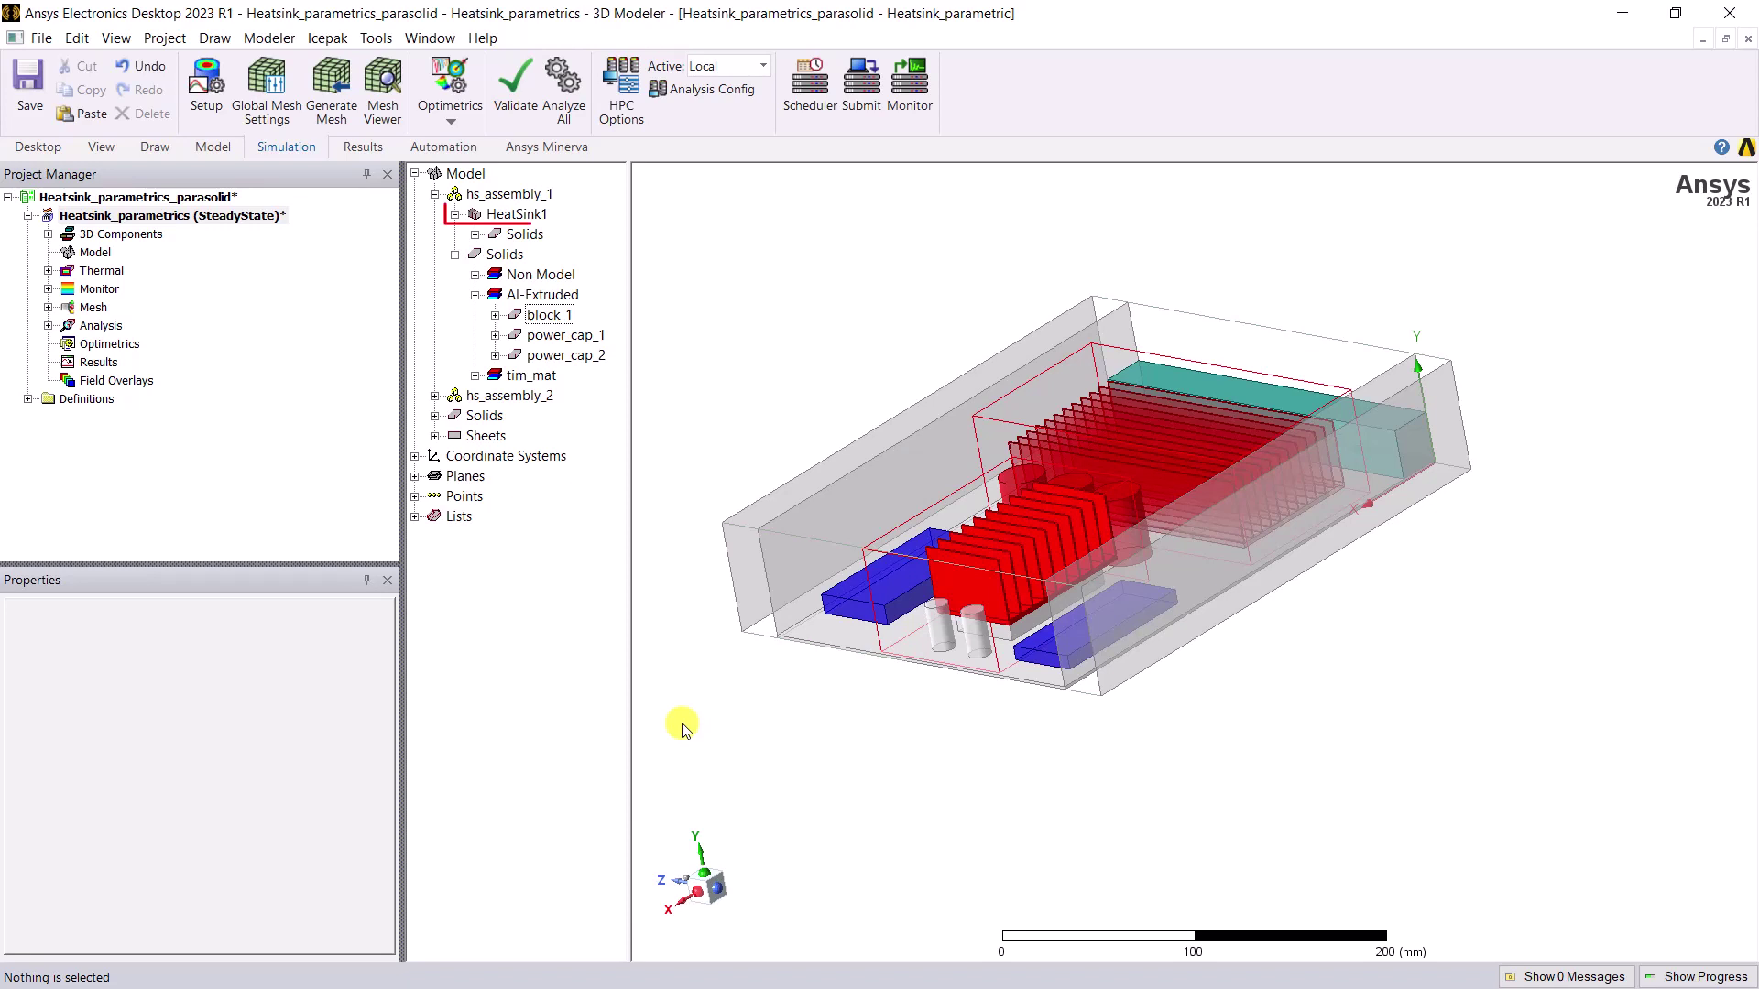
Step: Set HeatSink1's FinCount to a new variable count with value 10
click(525, 218)
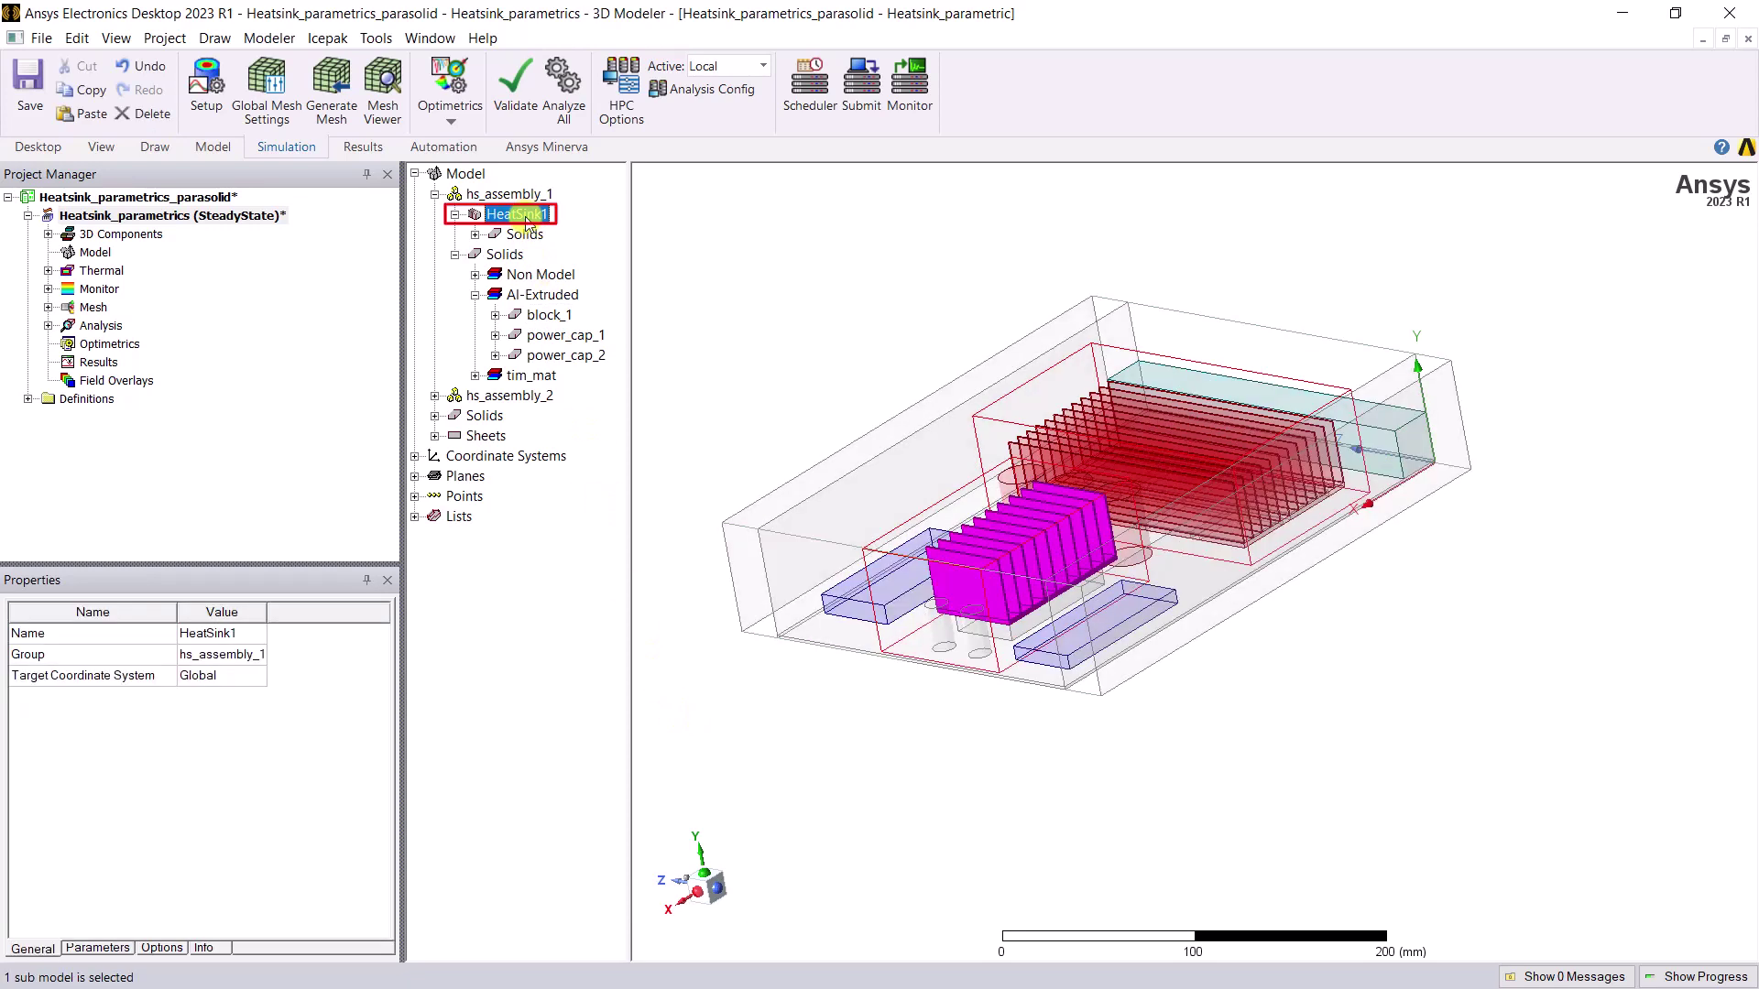
click(98, 948)
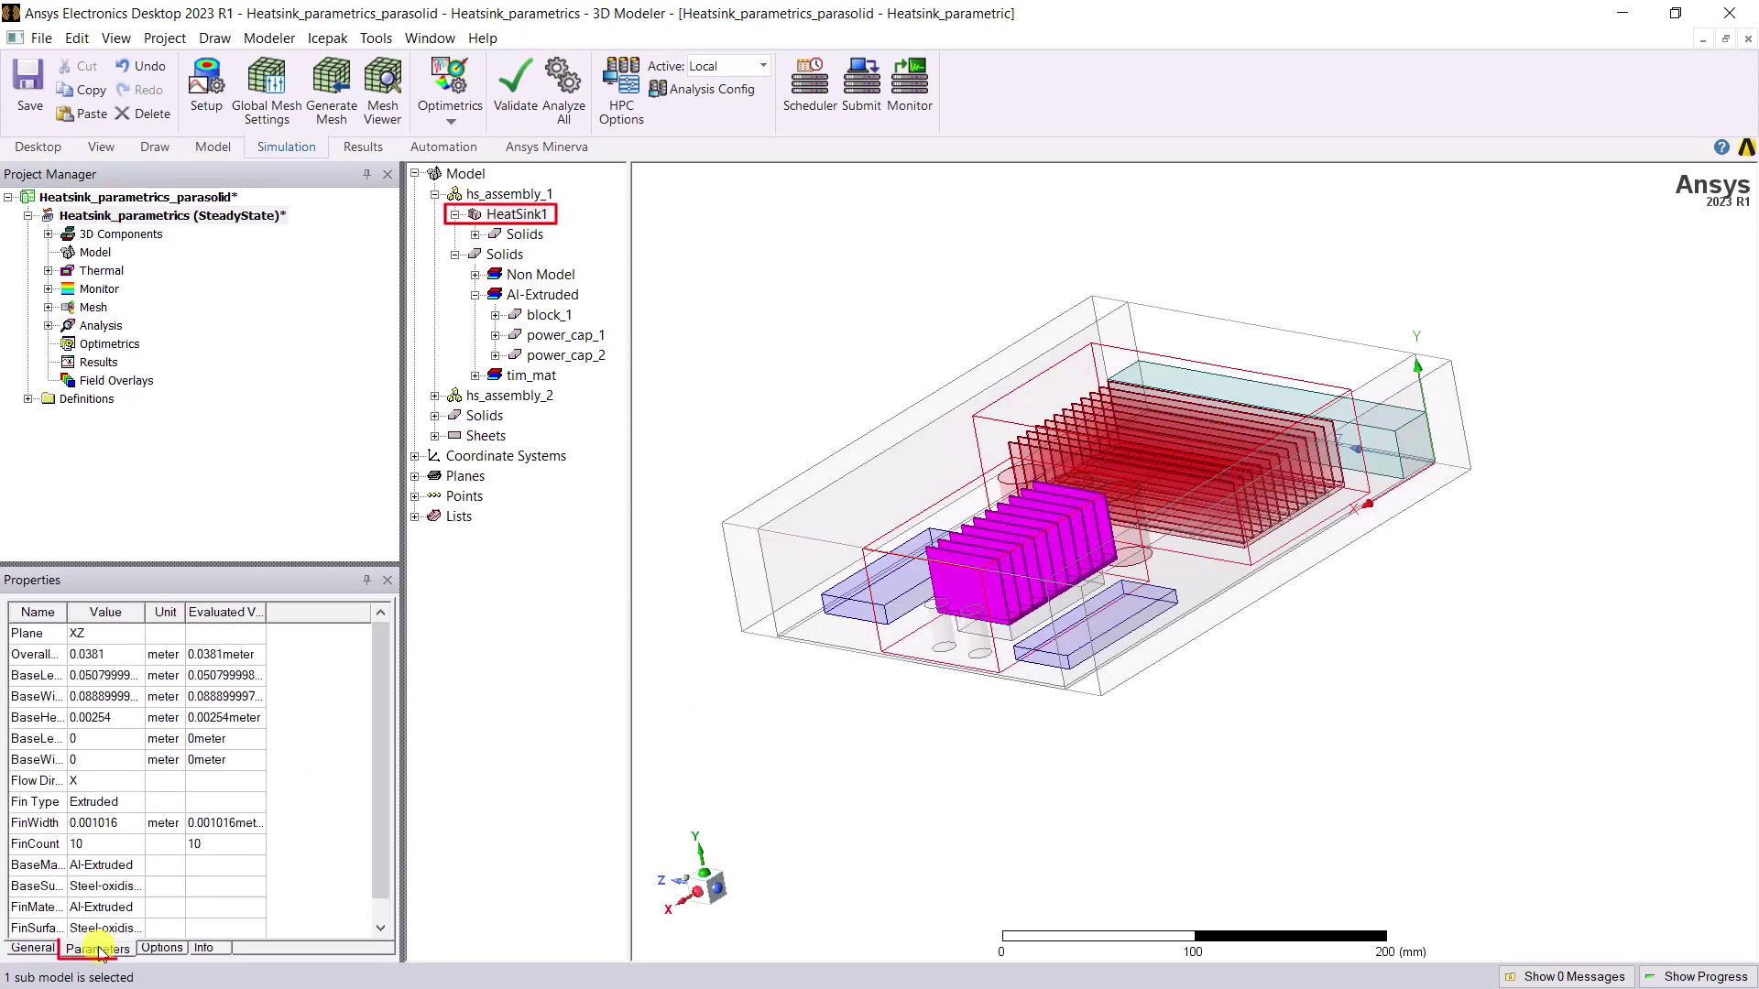
click(108, 844)
text(count)
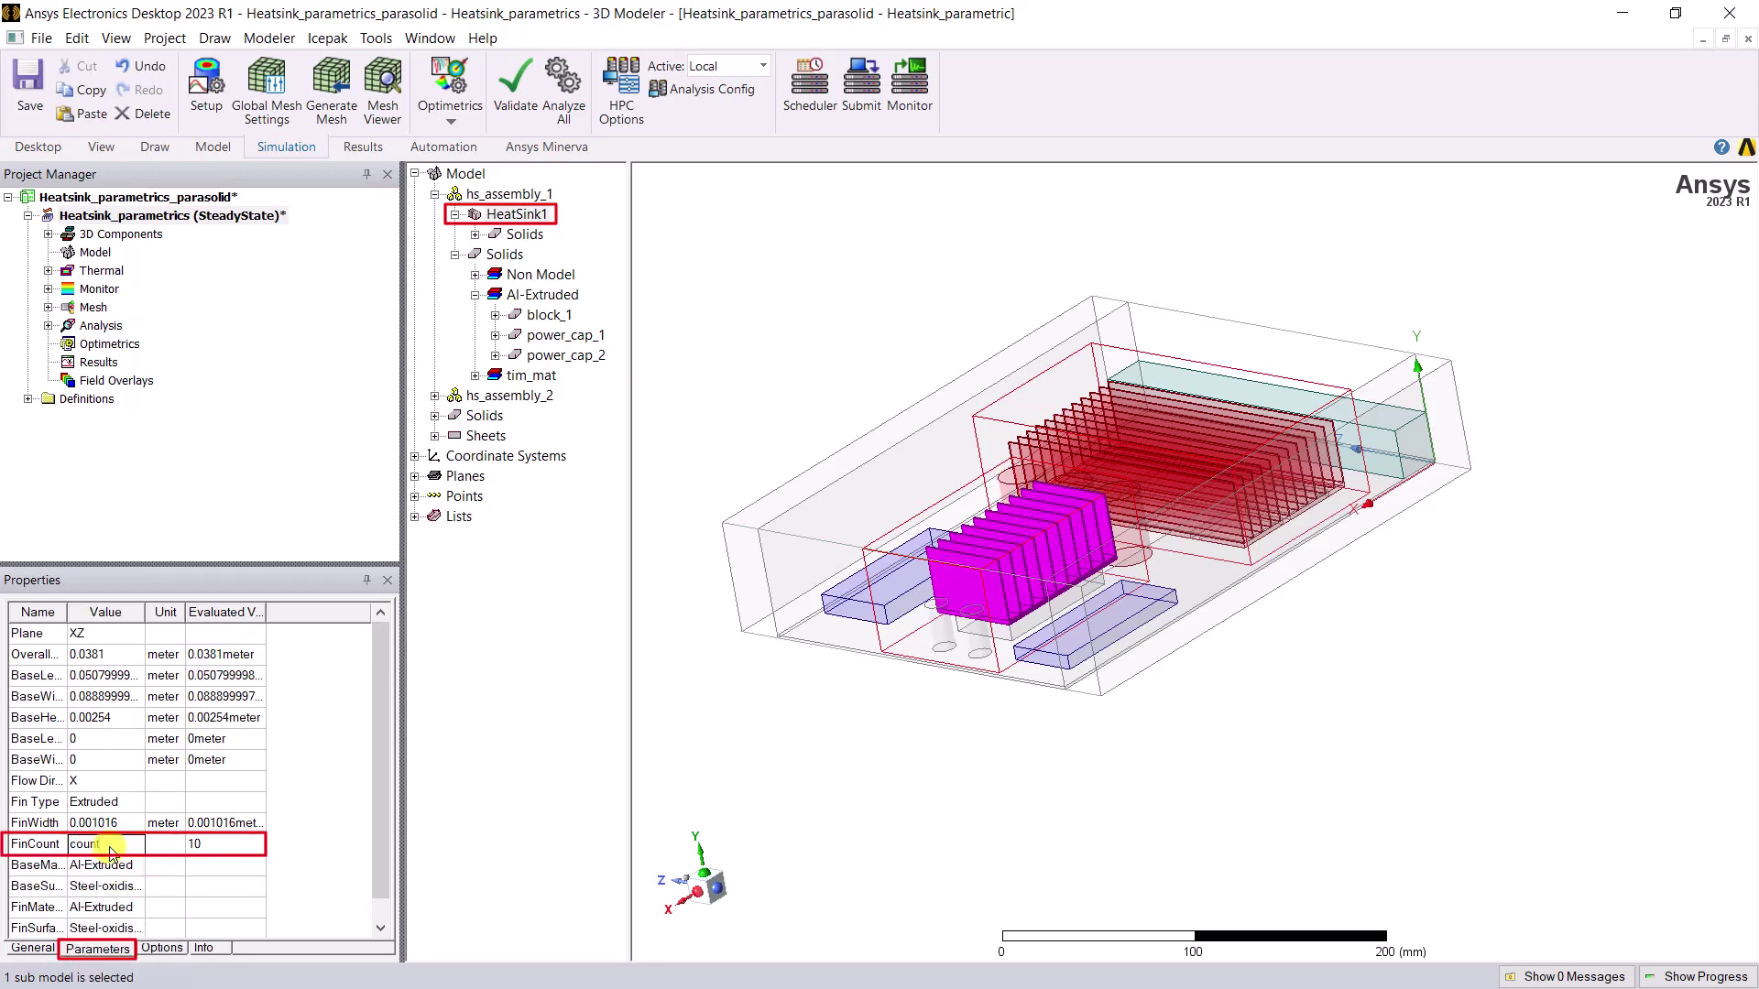
key(Return)
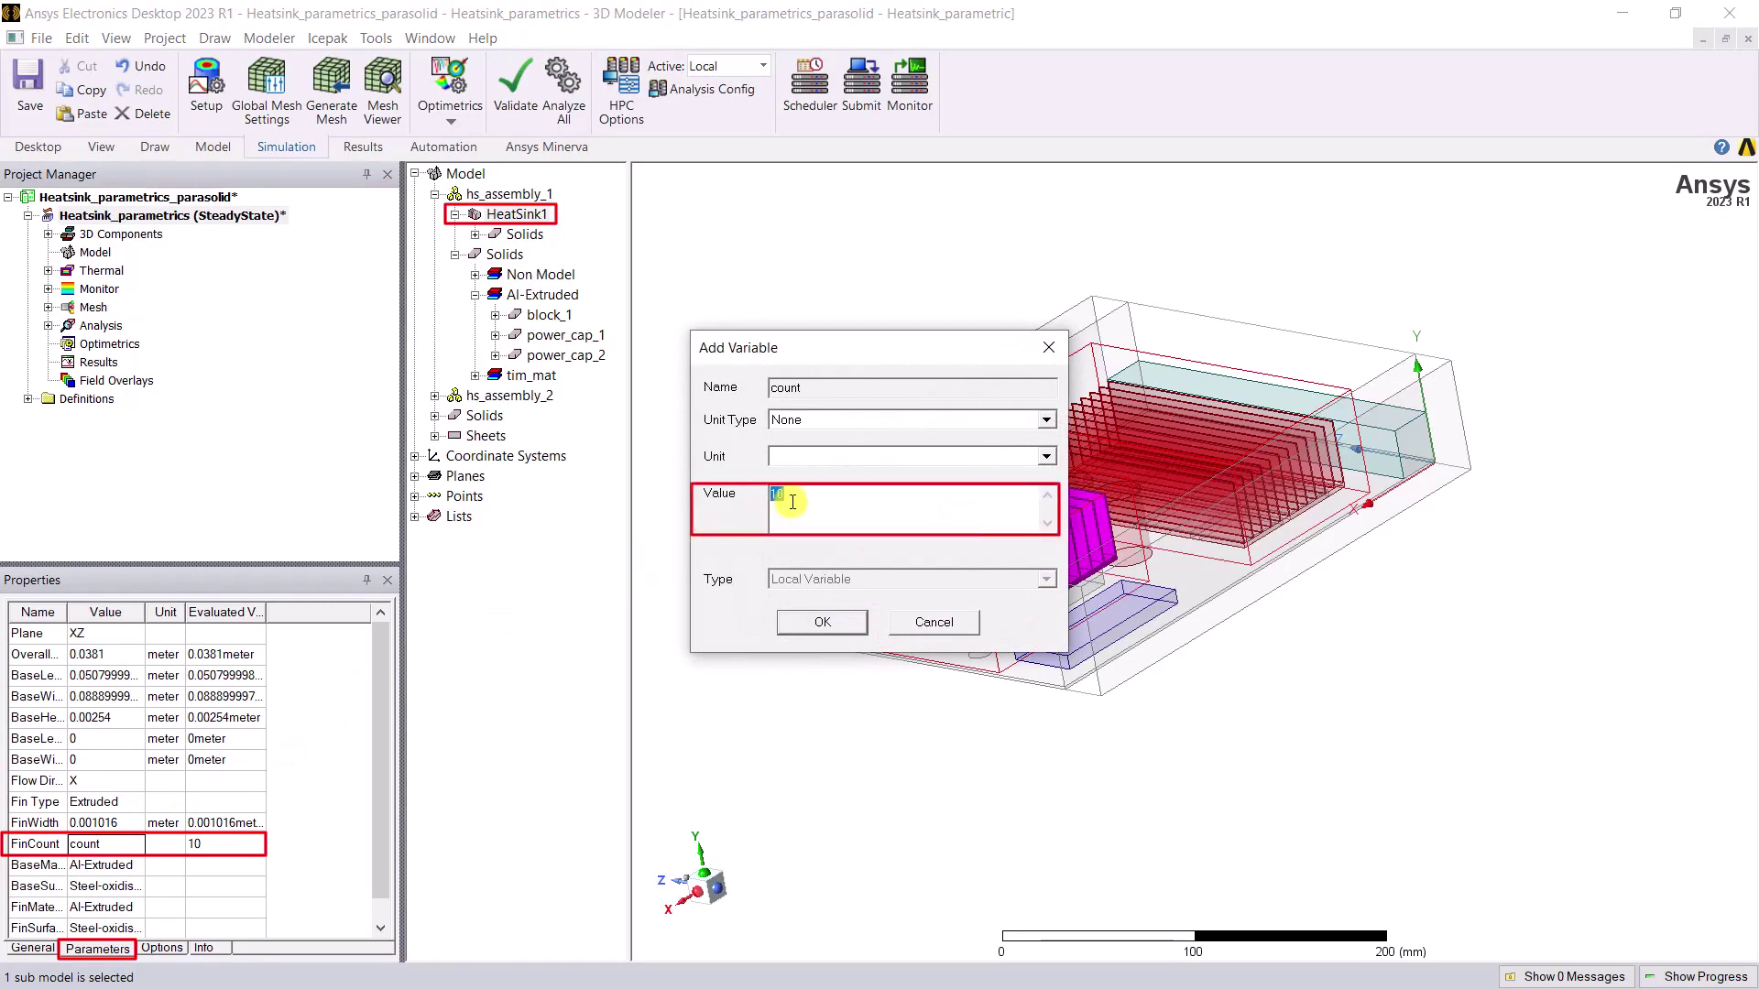
text(10)
click(828, 622)
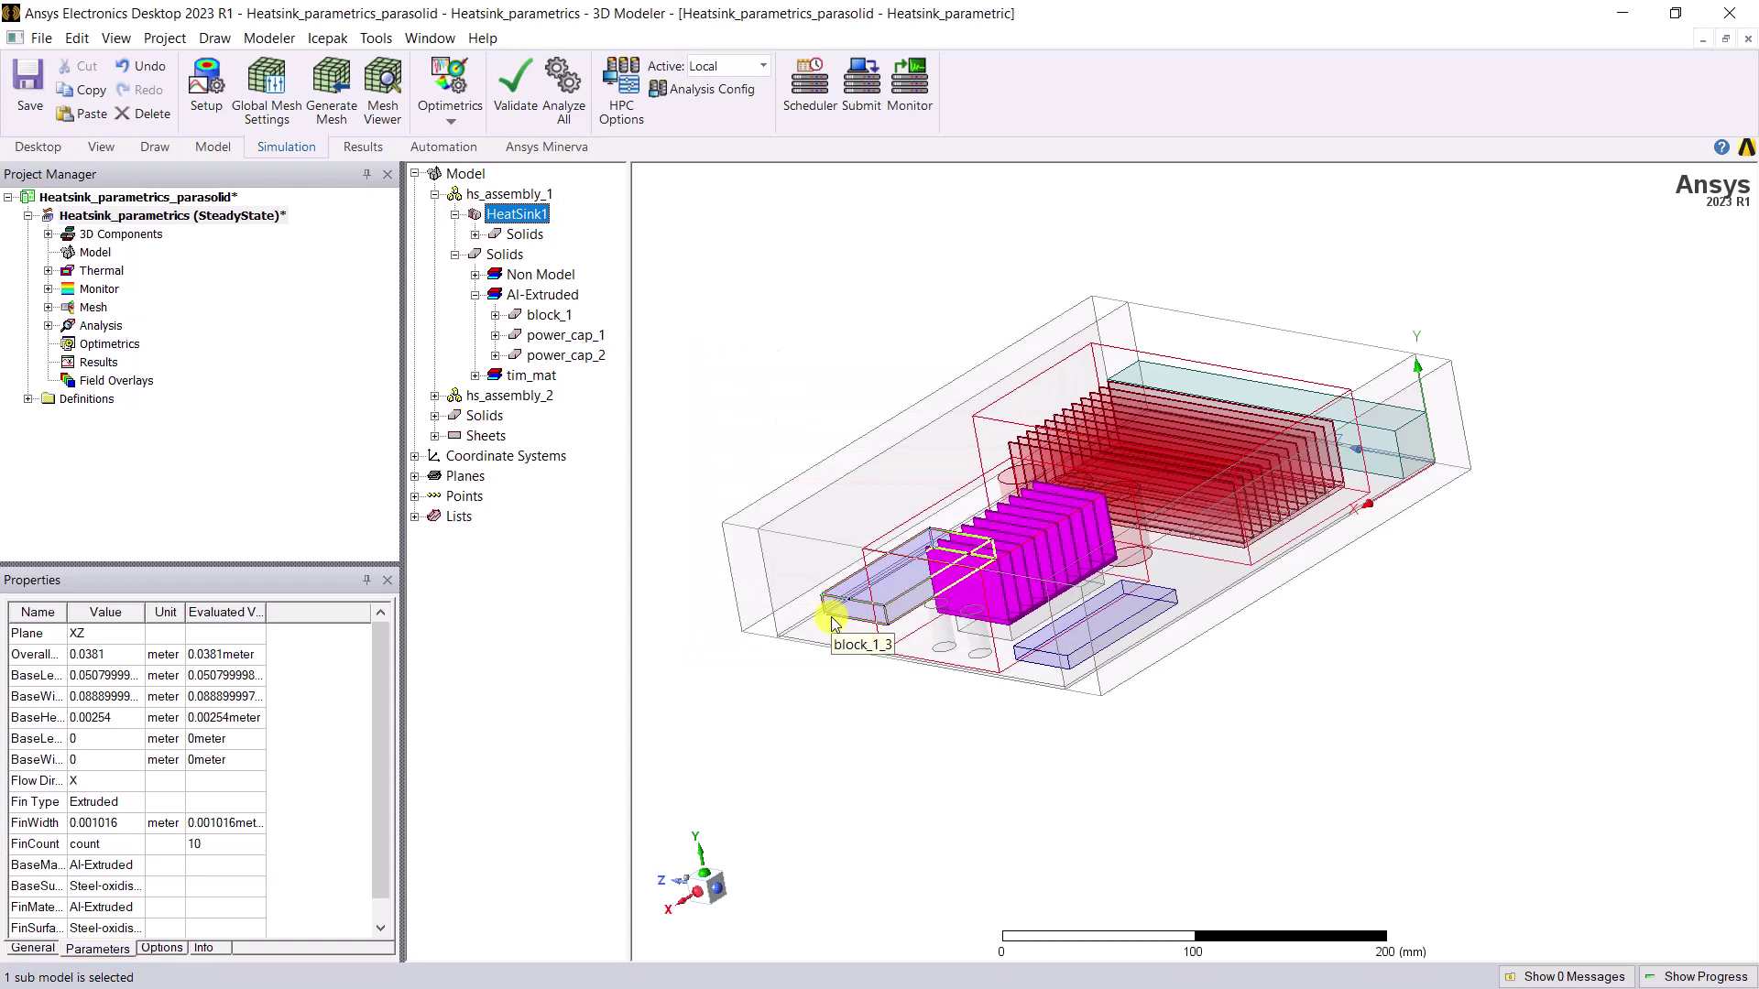
Step: Start a new parametric setup under Optimetrics and begin adding a variable sweep
right_click(117, 346)
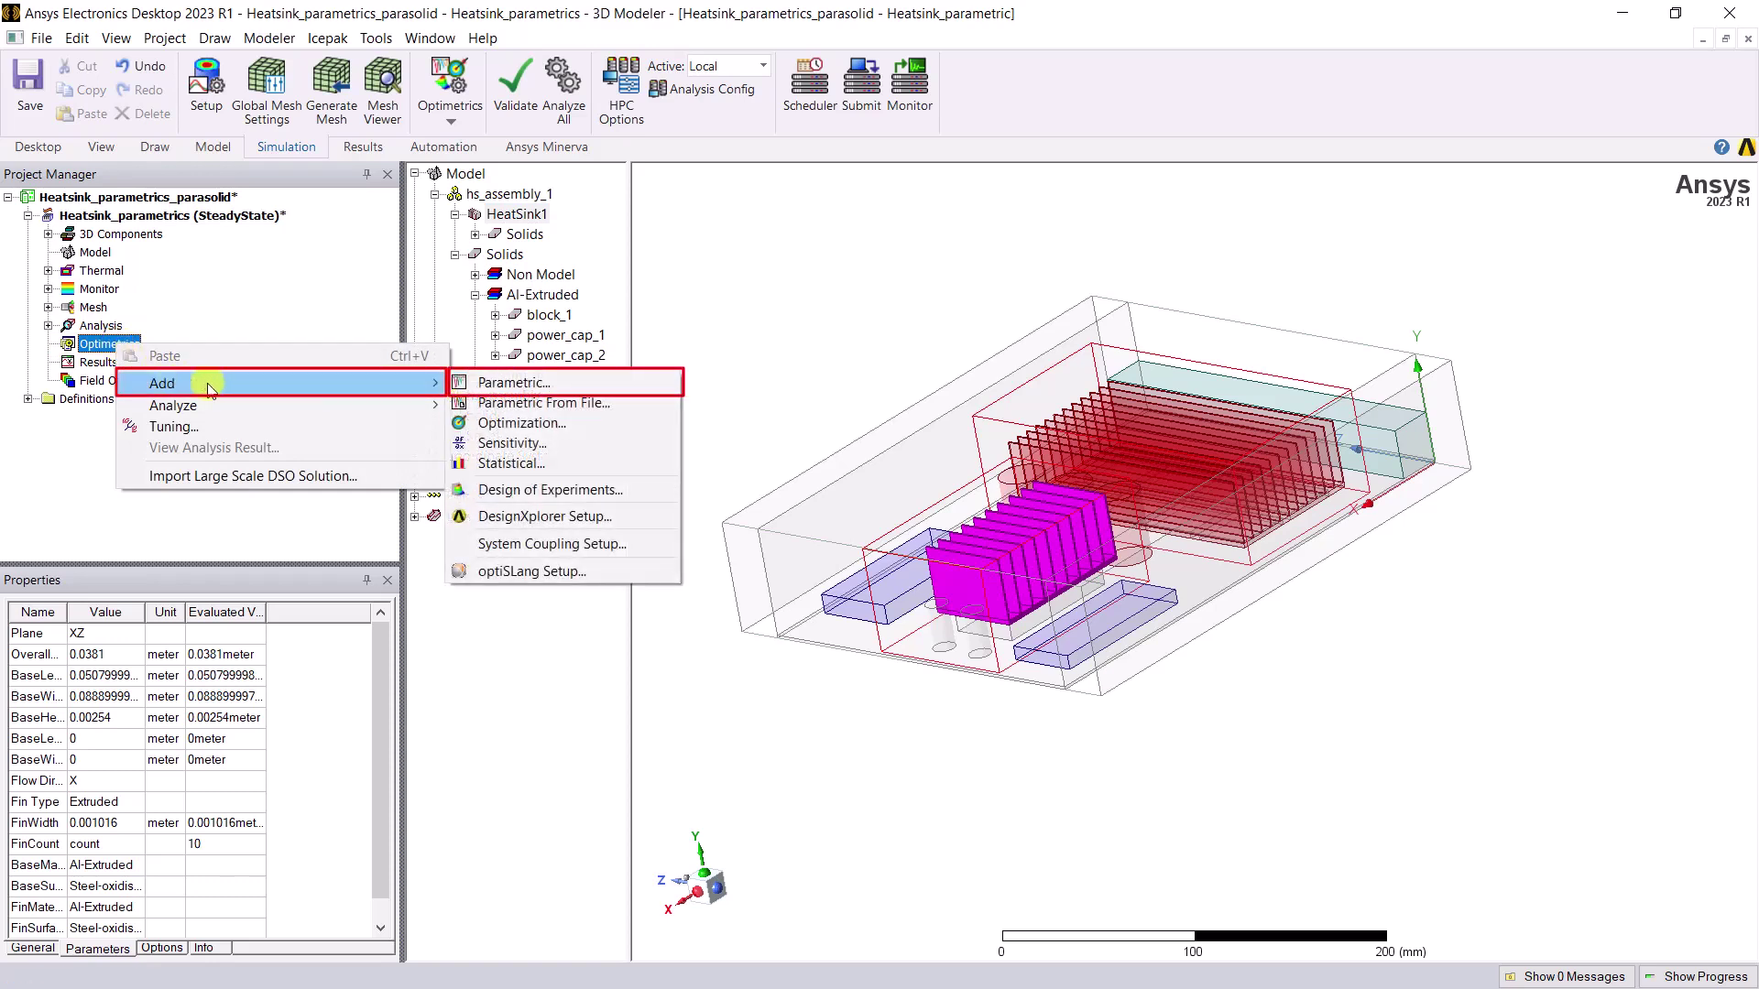
click(498, 385)
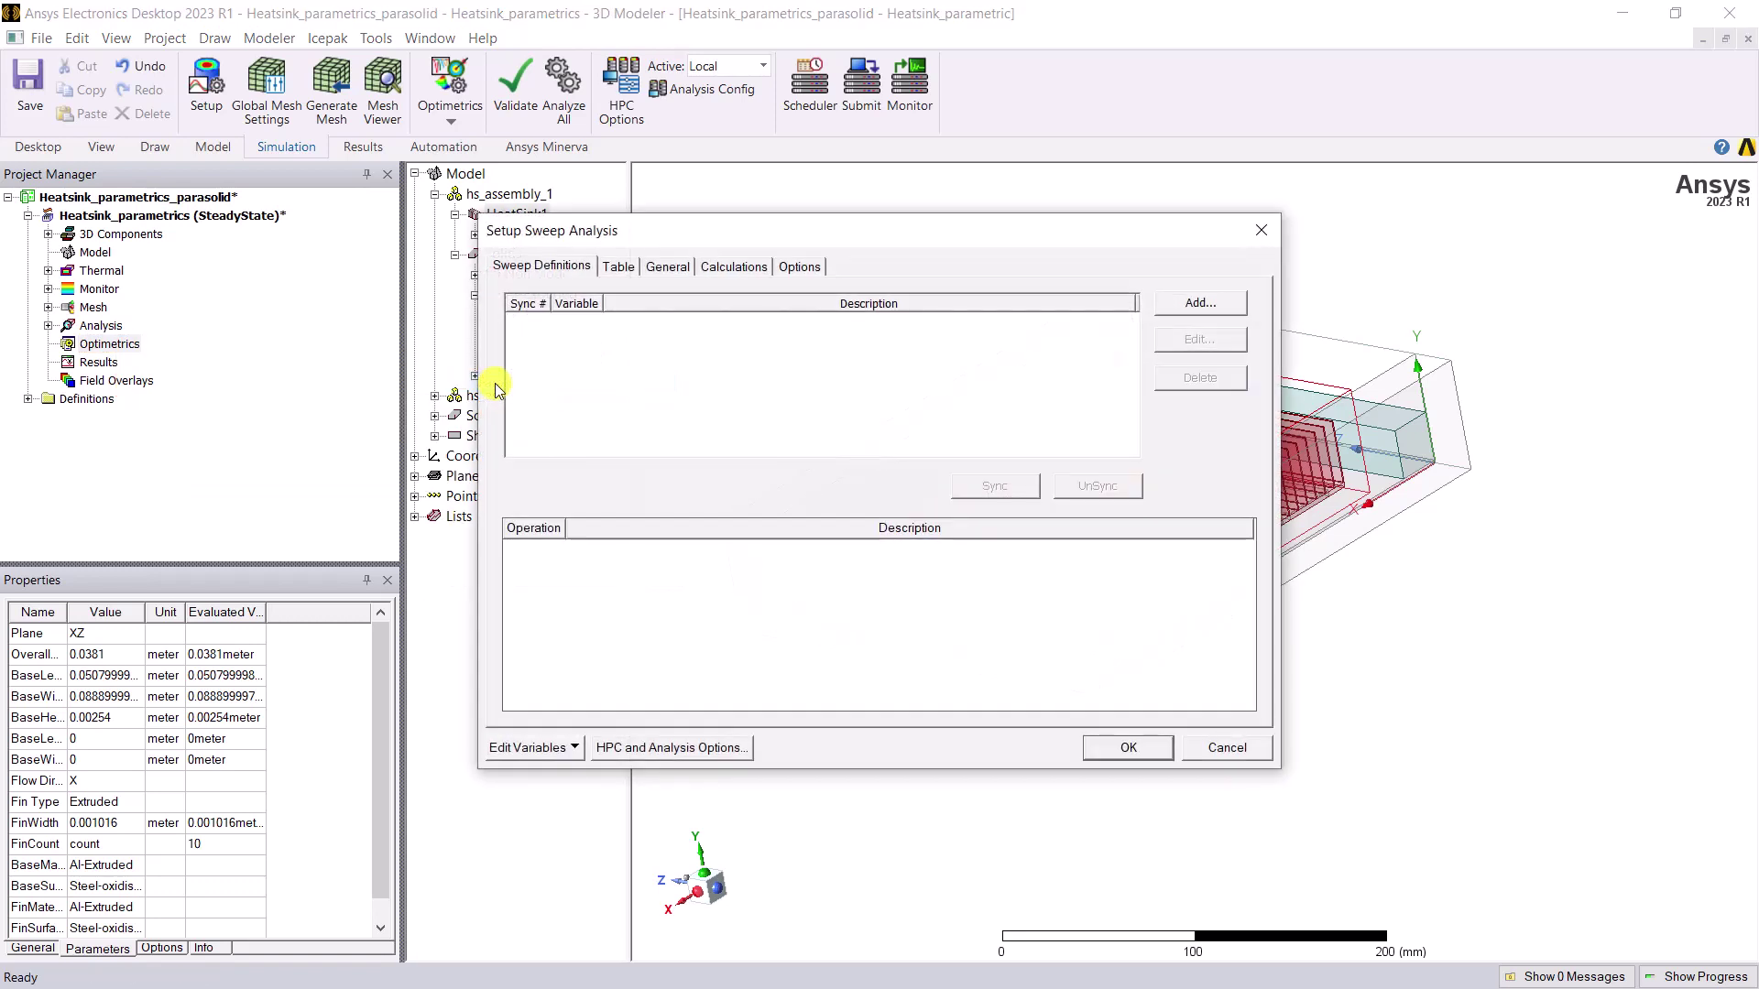
click(1195, 306)
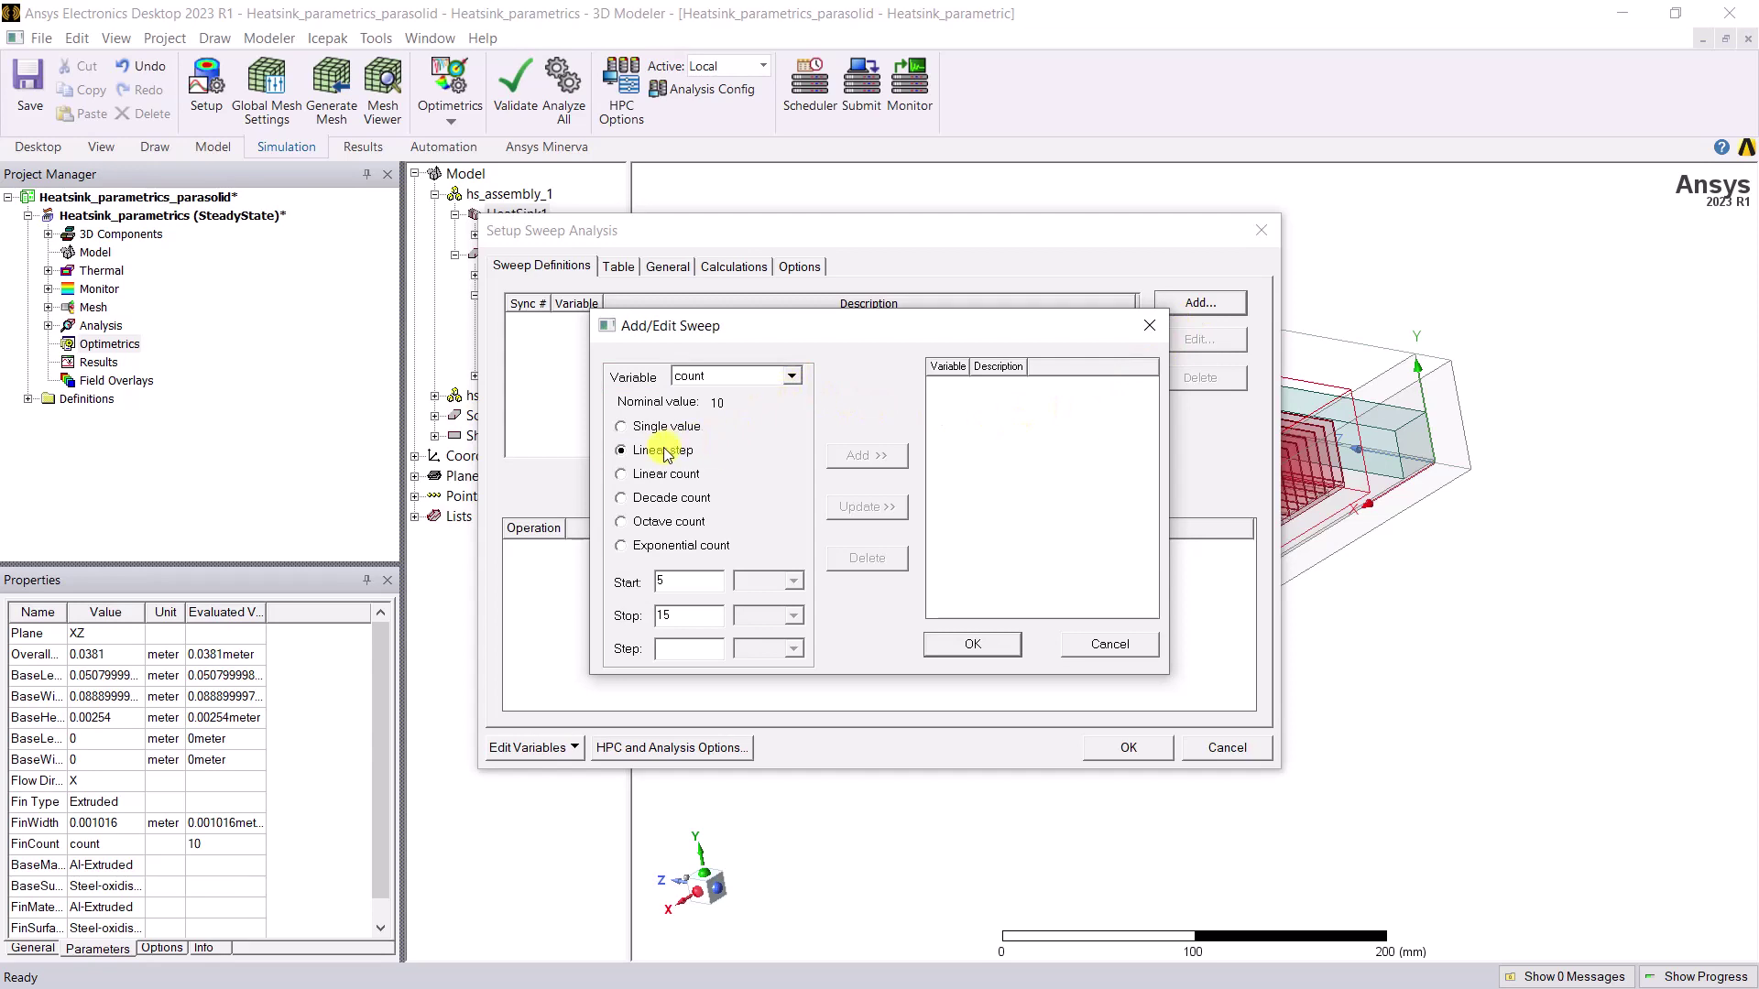
Step: Sweep count linearly from 10 to 45 by 5, preview the table, and accept
double_click(676, 583)
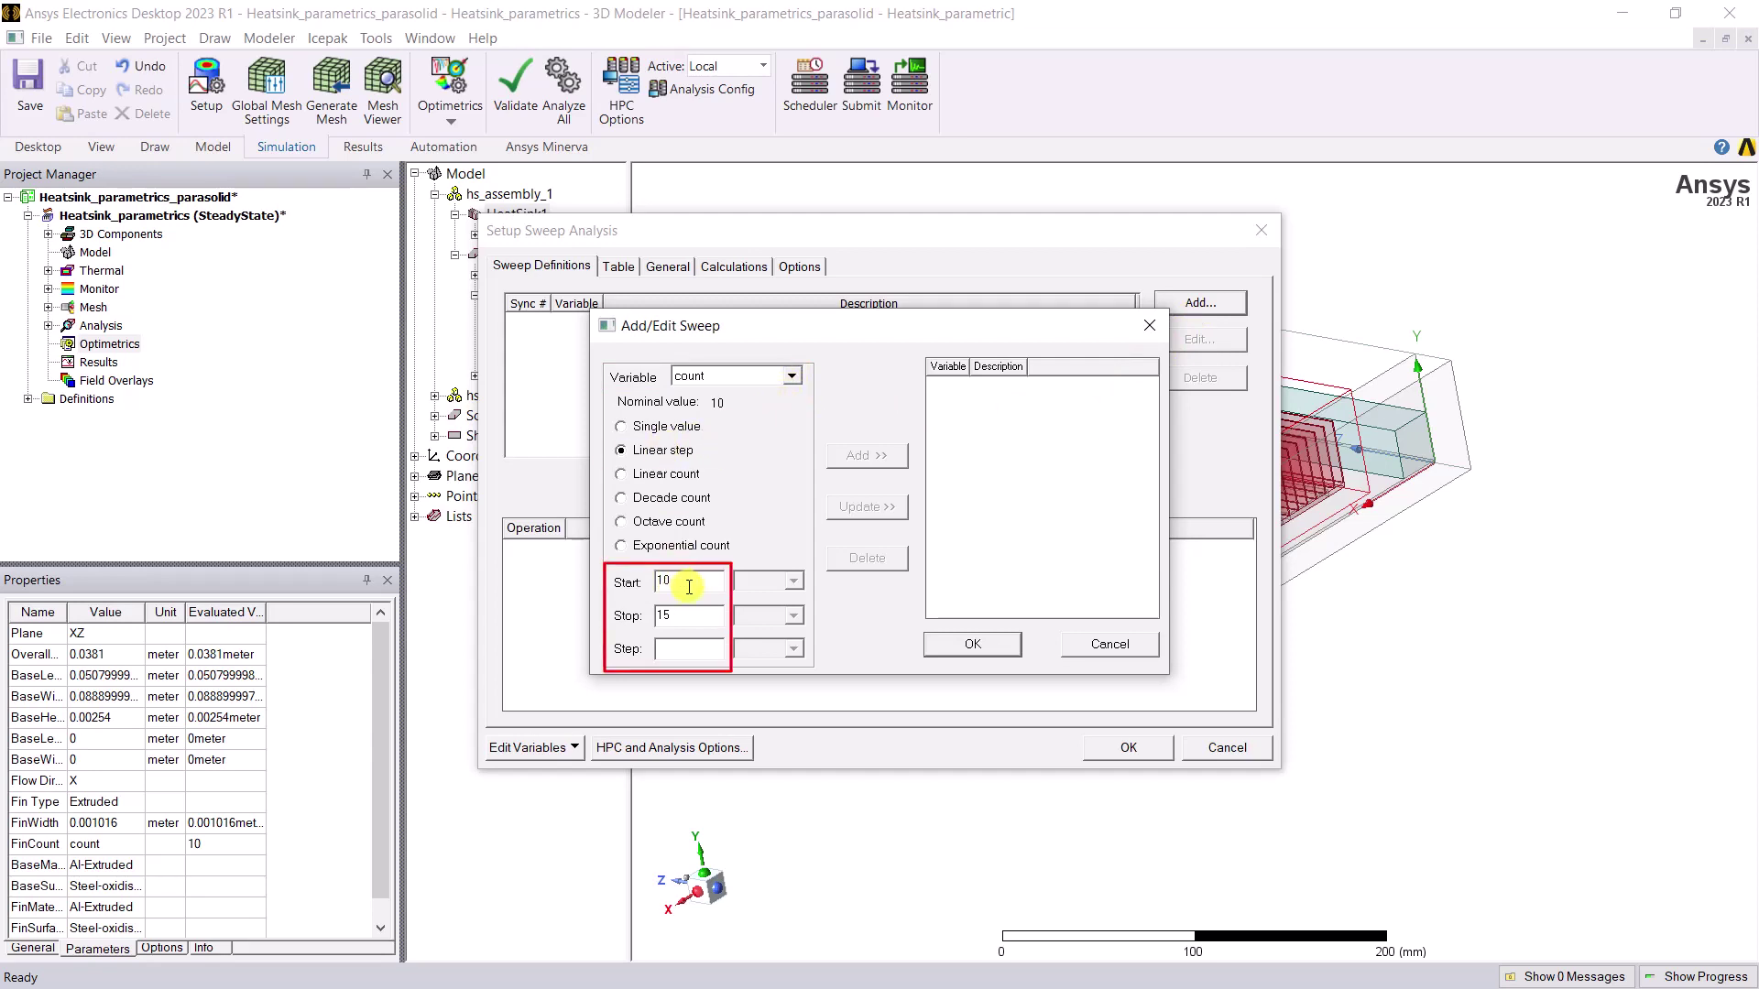
double_click(699, 612)
text(45)
click(683, 649)
text(5)
click(873, 458)
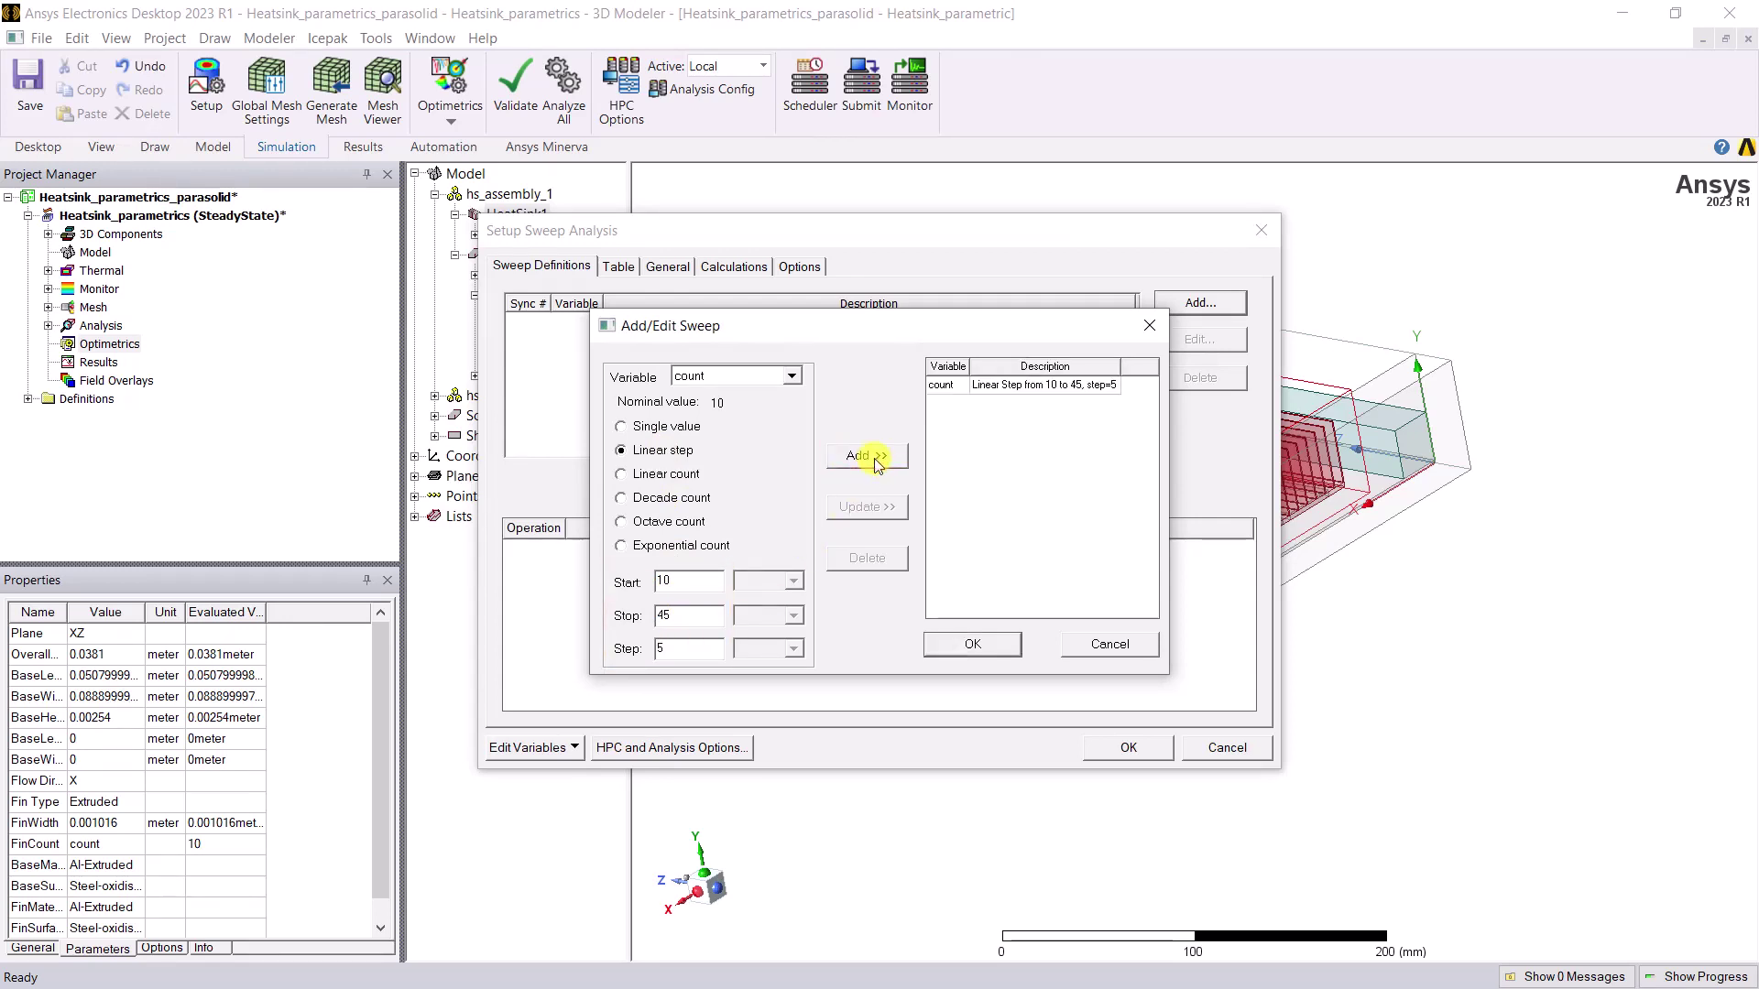
click(973, 645)
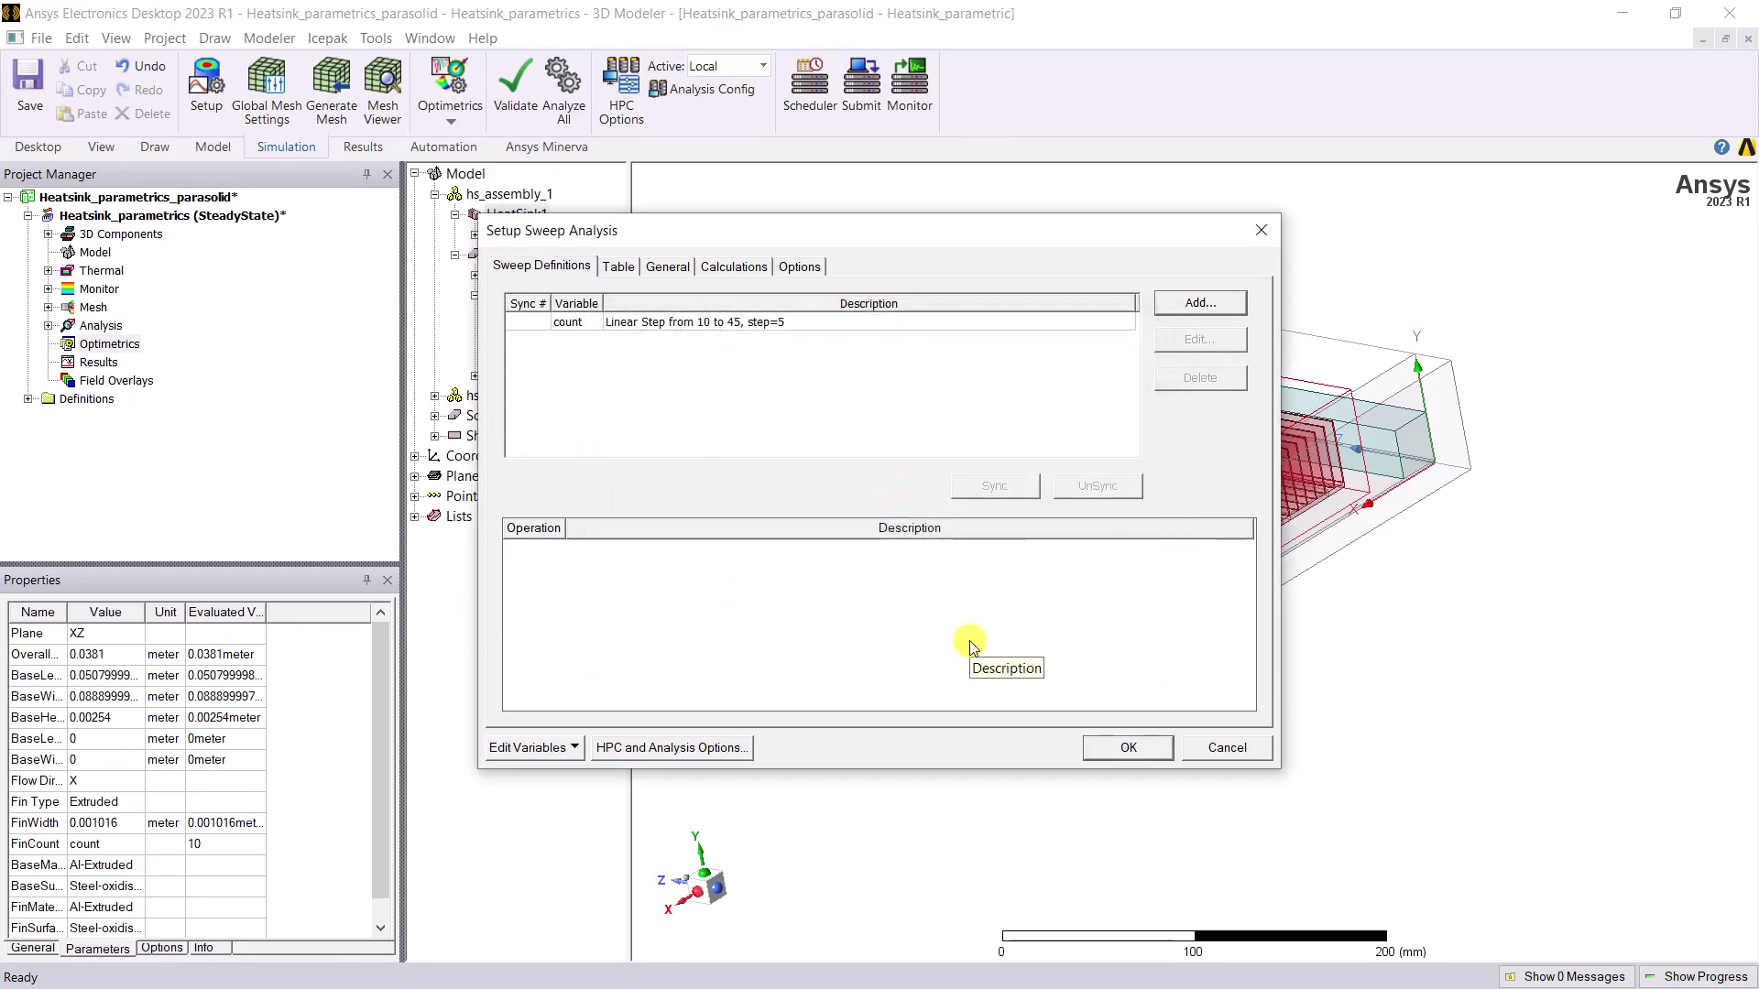
click(626, 269)
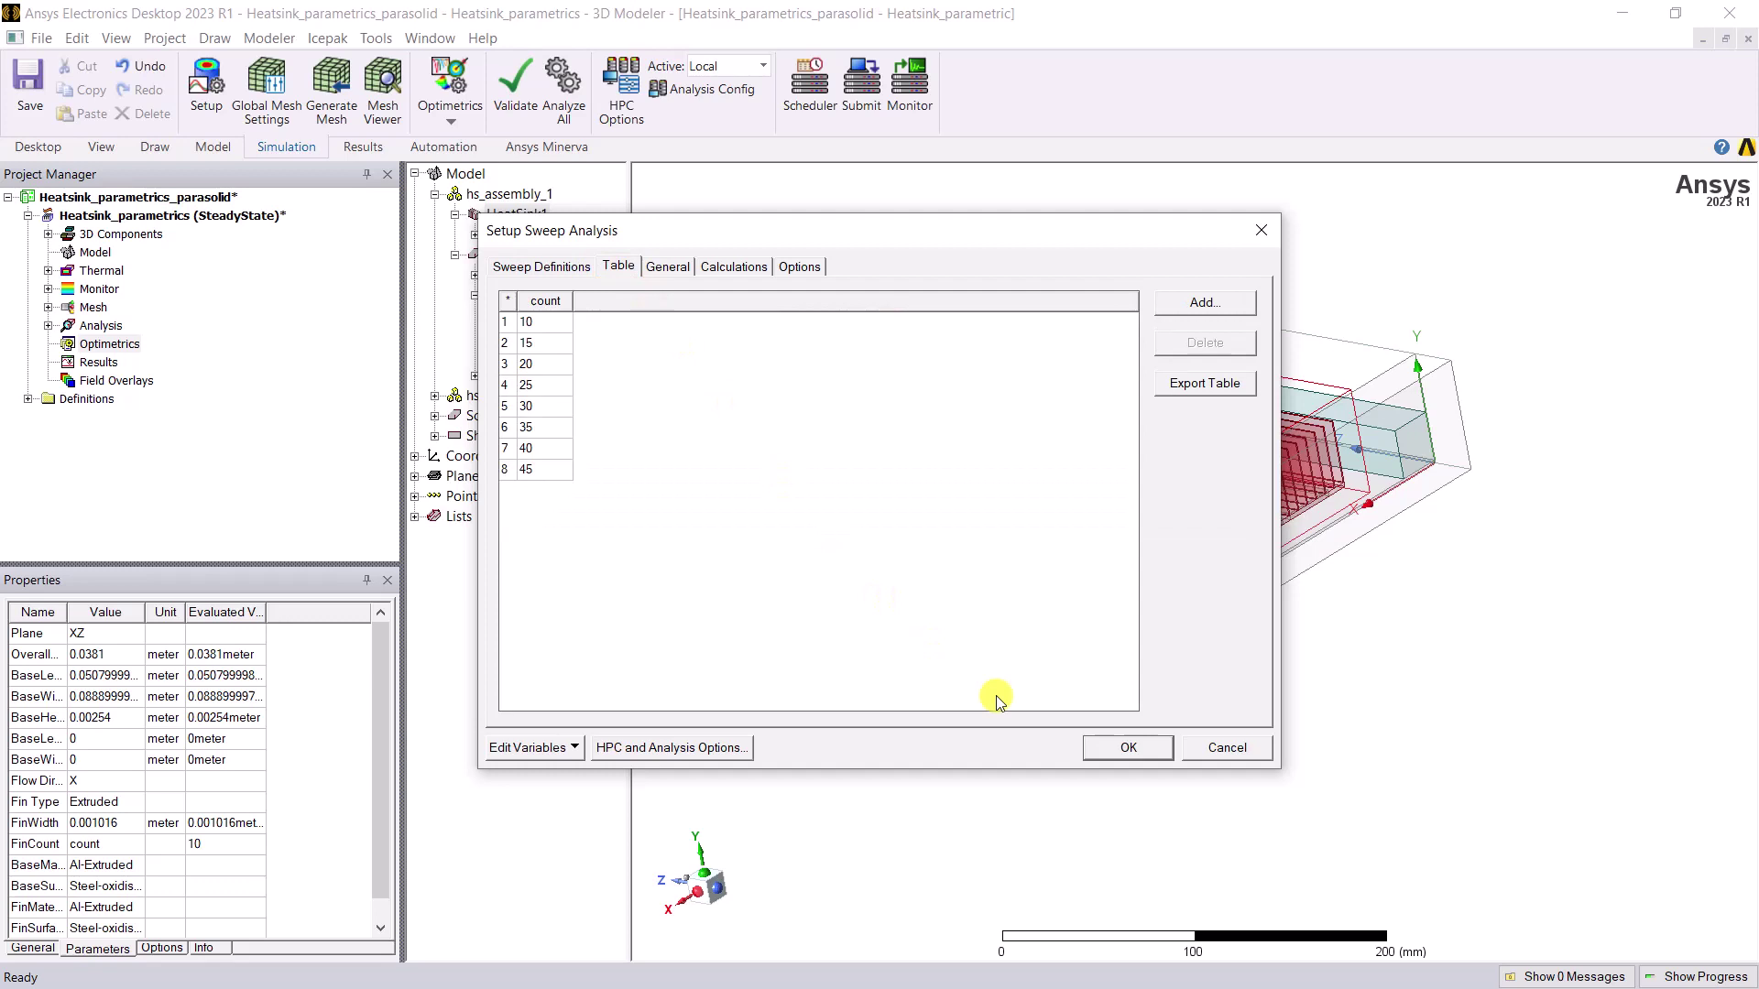
click(1129, 749)
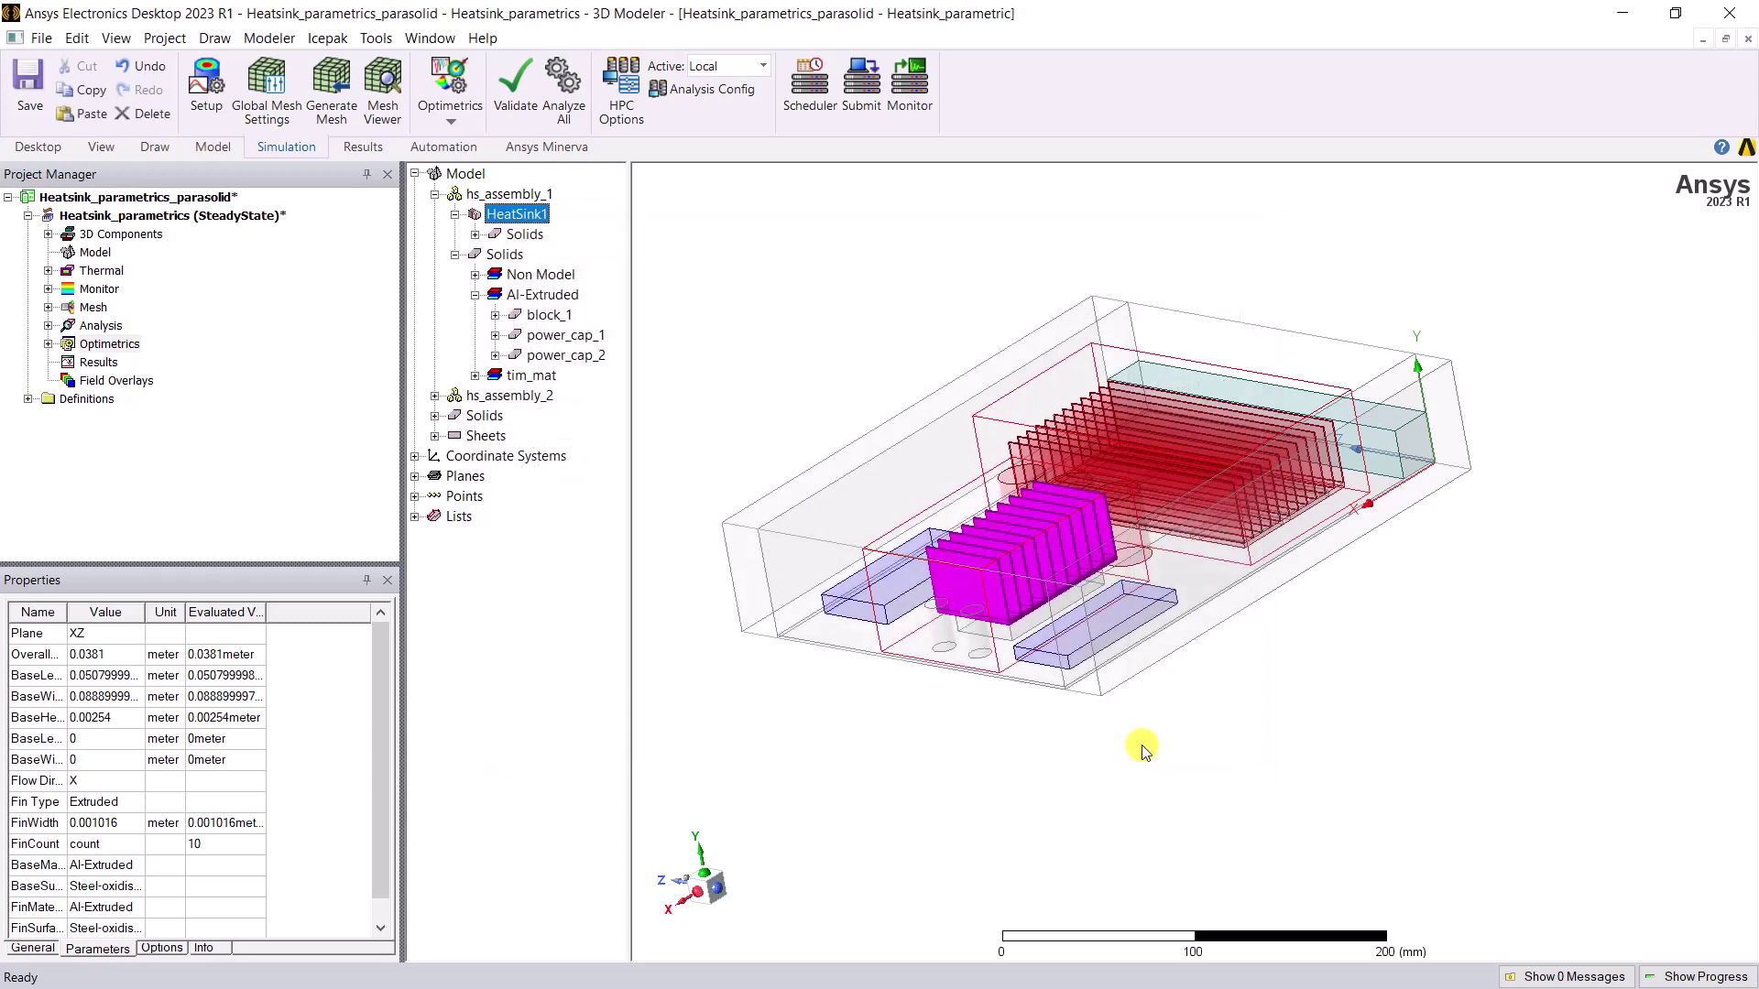
Step: Analyze ParametricSetup1 and close the residuals window once solved
double_click(92, 344)
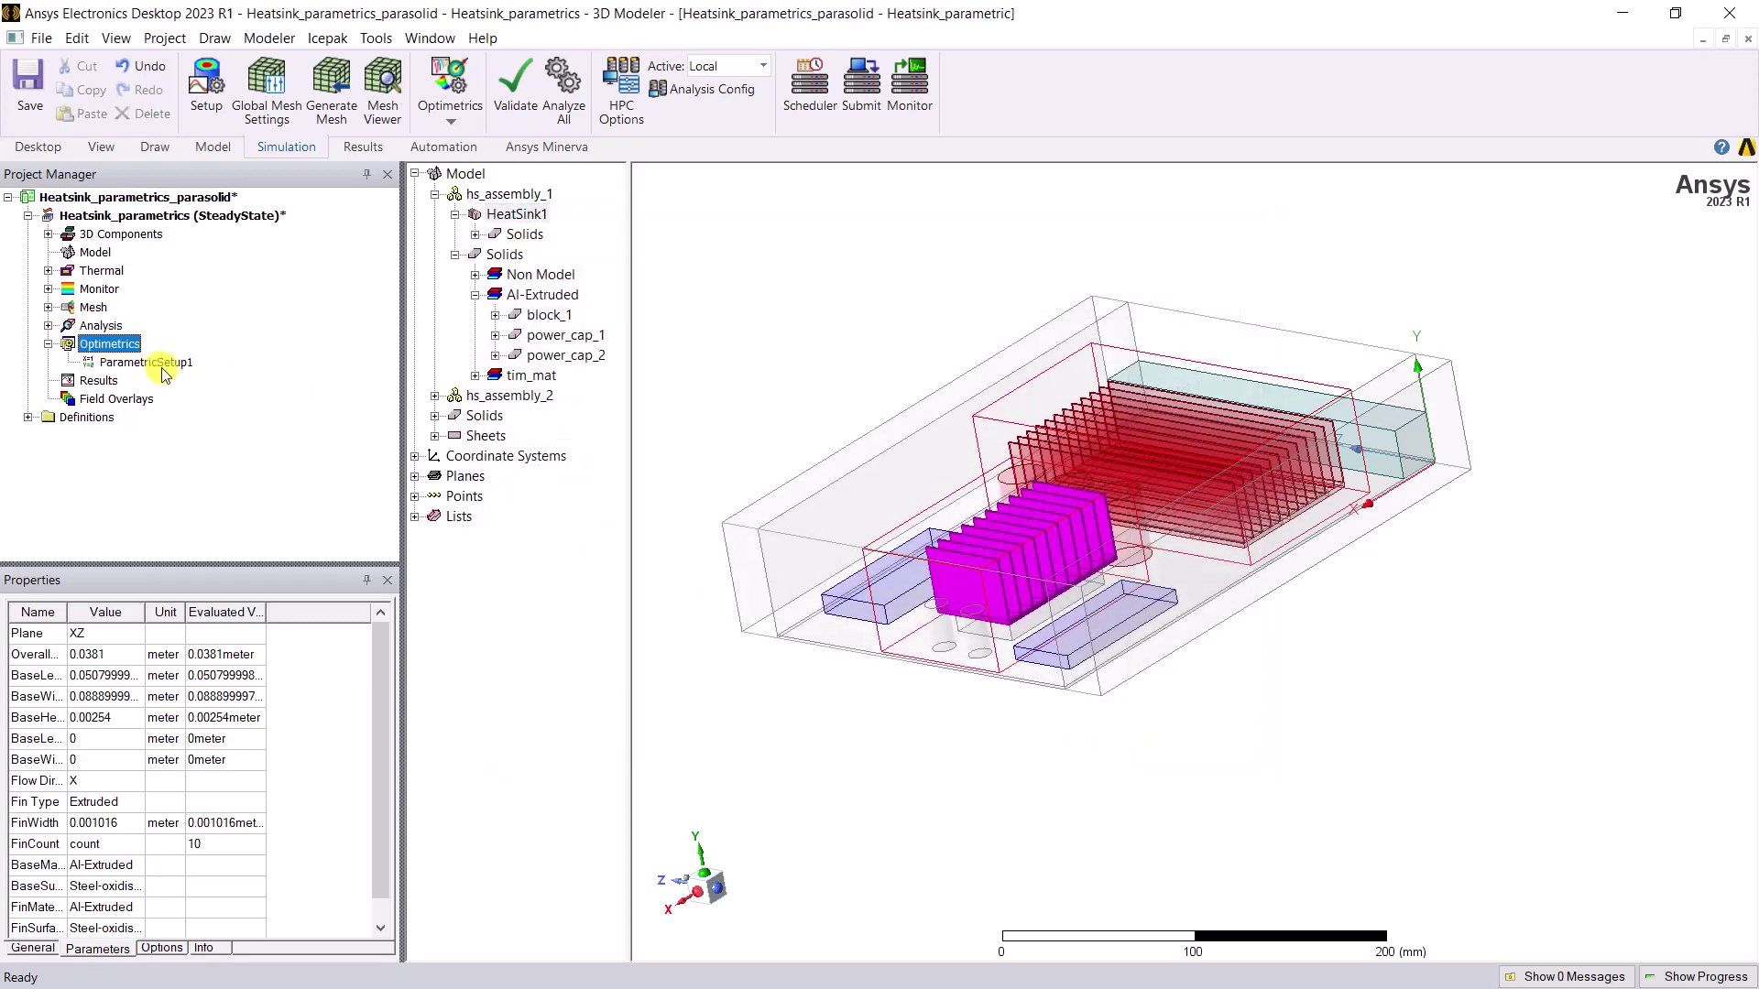
click(163, 367)
right_click(165, 368)
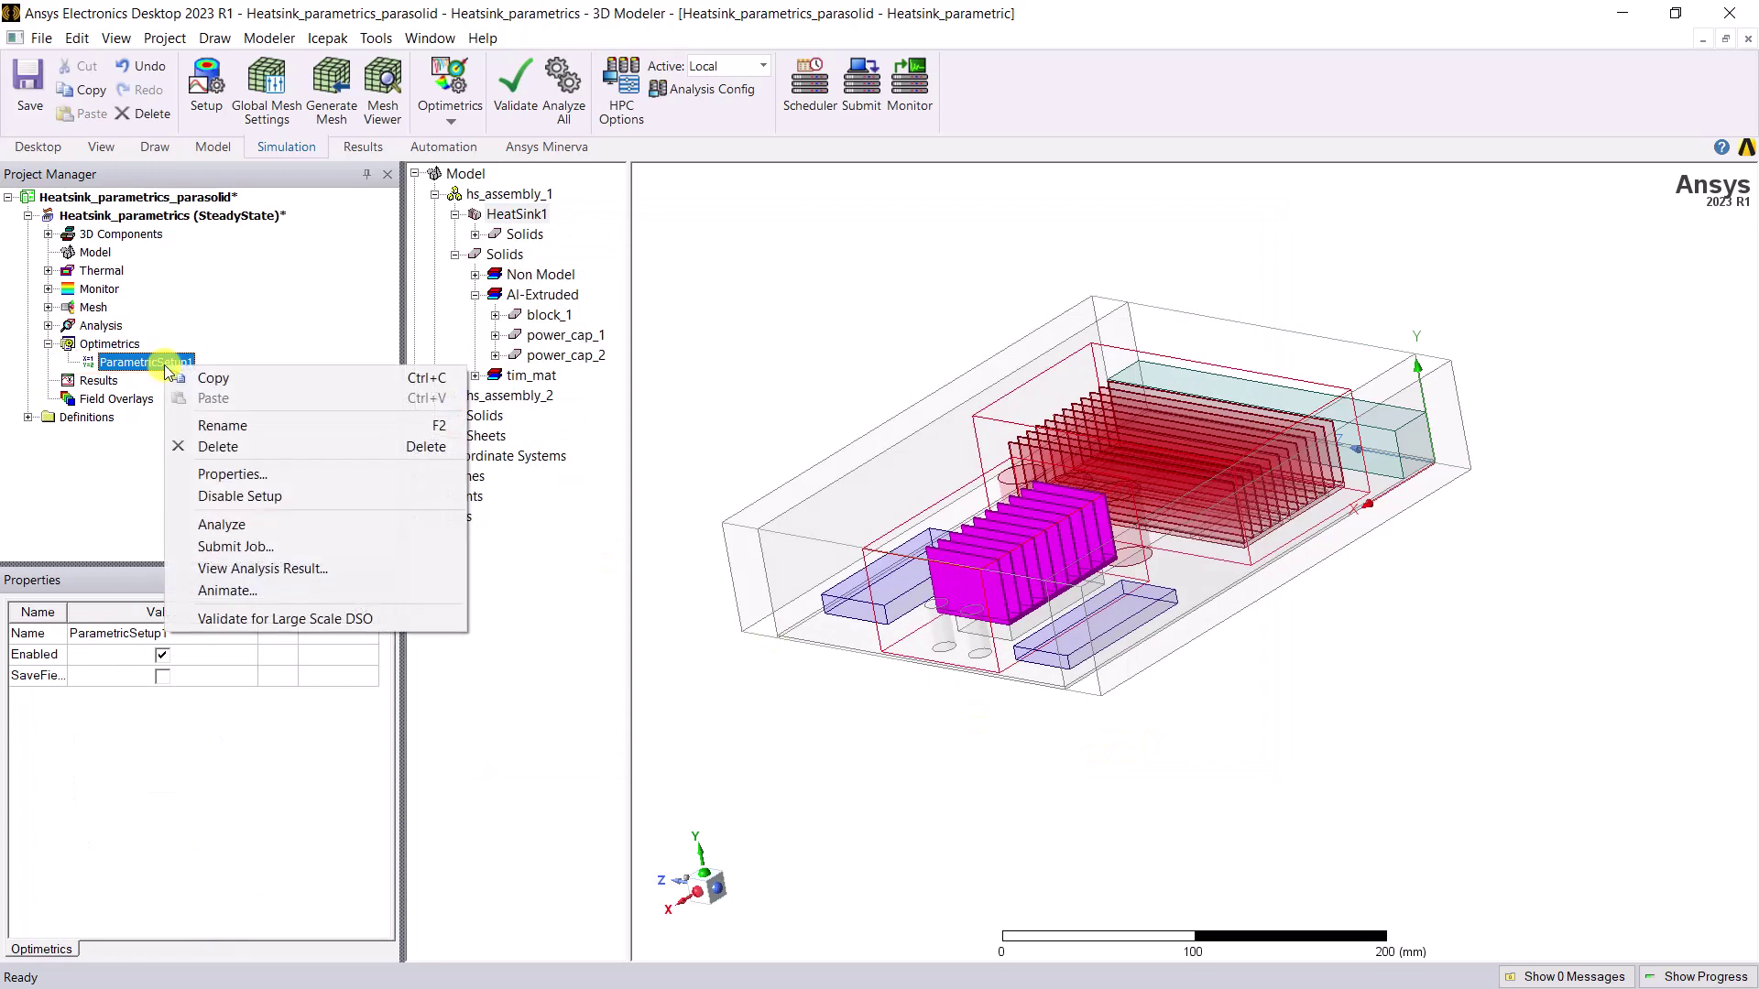
click(262, 527)
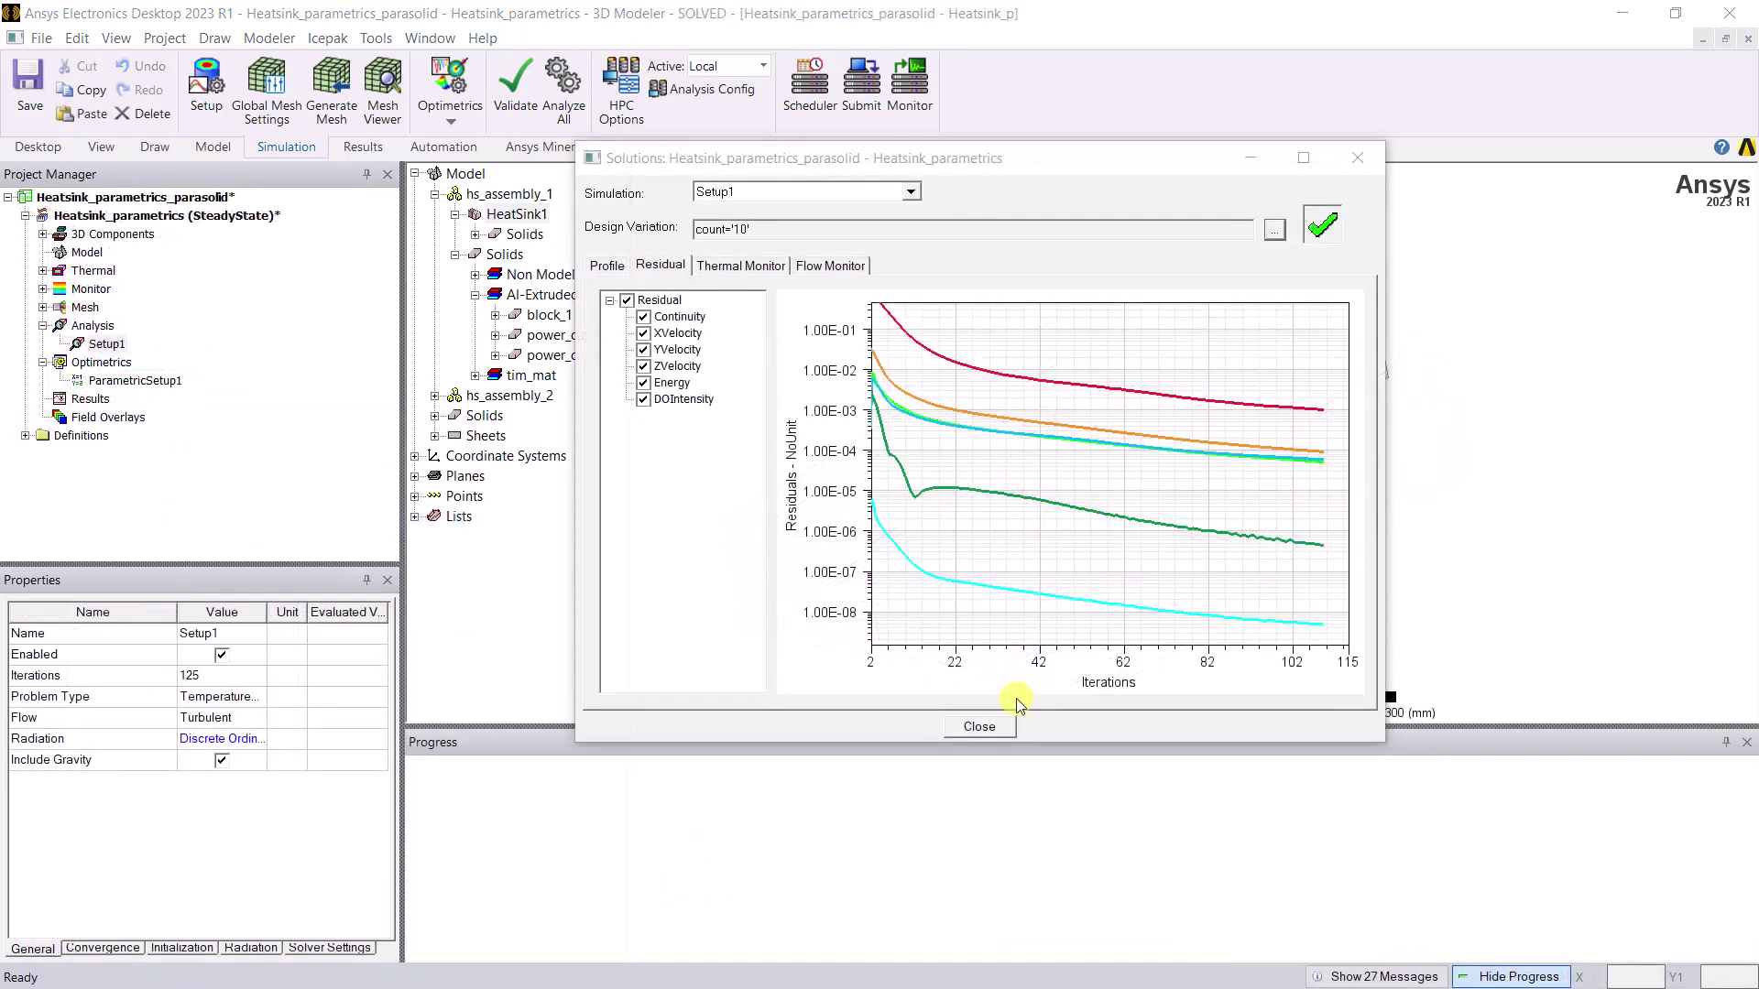
click(997, 729)
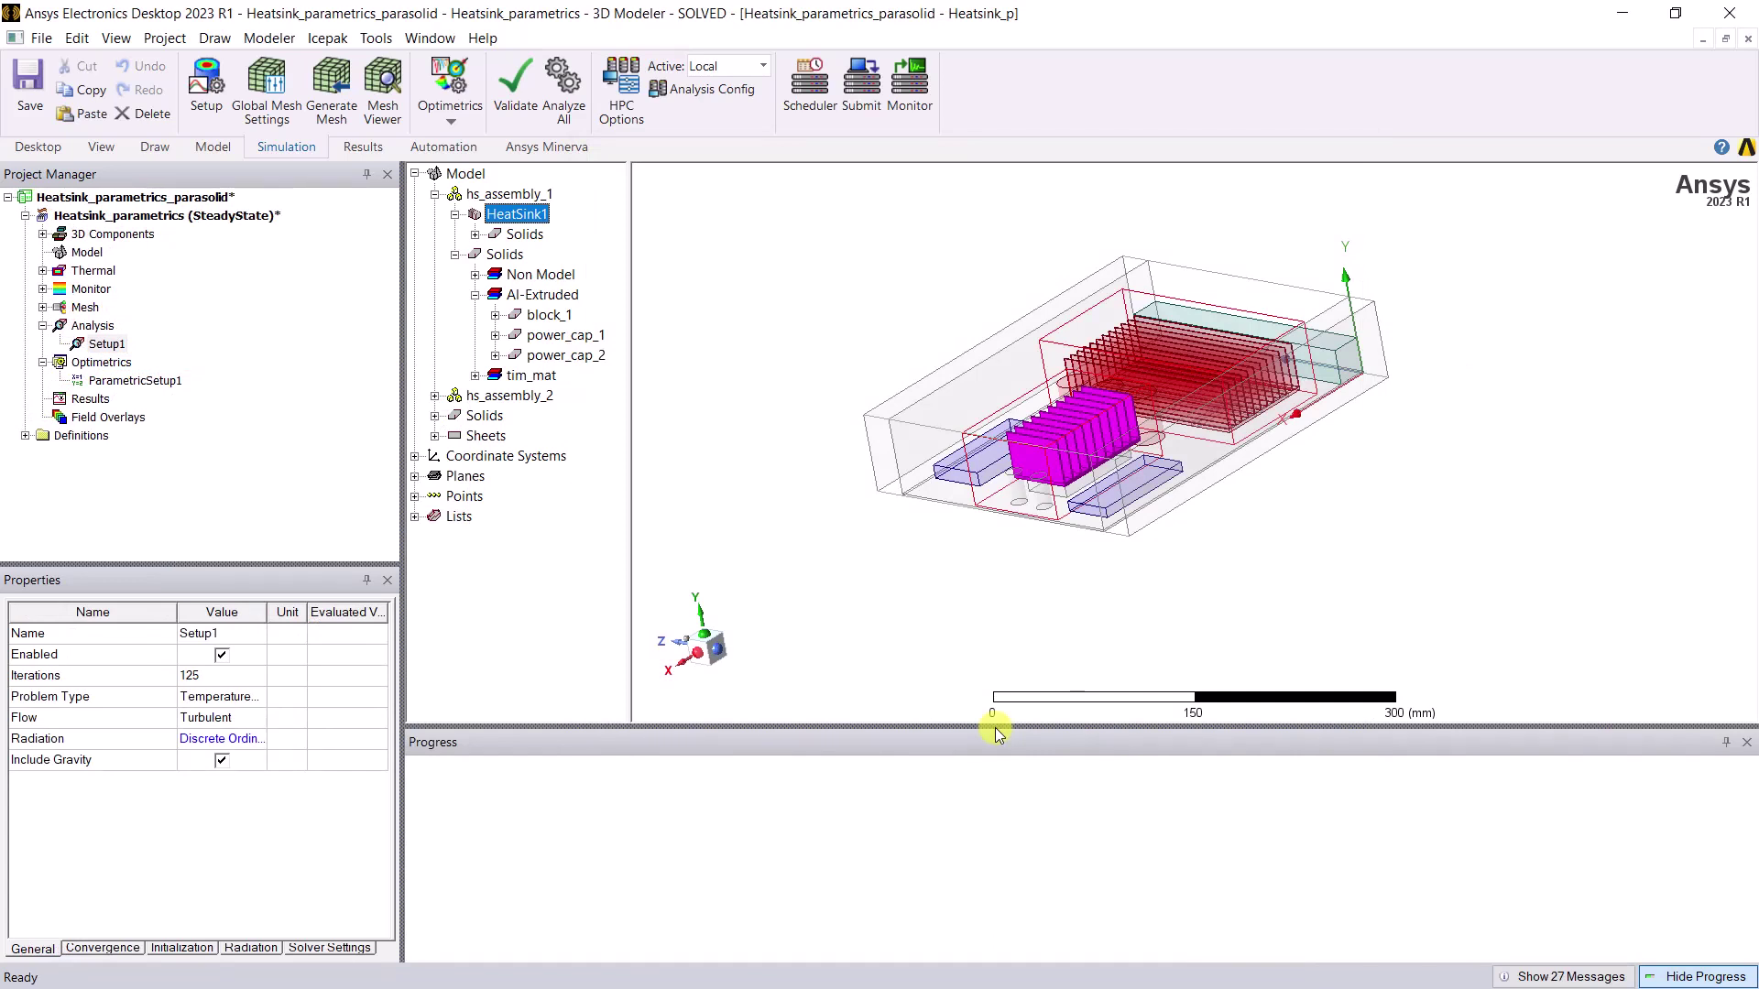
Step: Create a rectangular monitor report of PointMonitor1.Temperature versus count, then close the editor
right_click(82, 403)
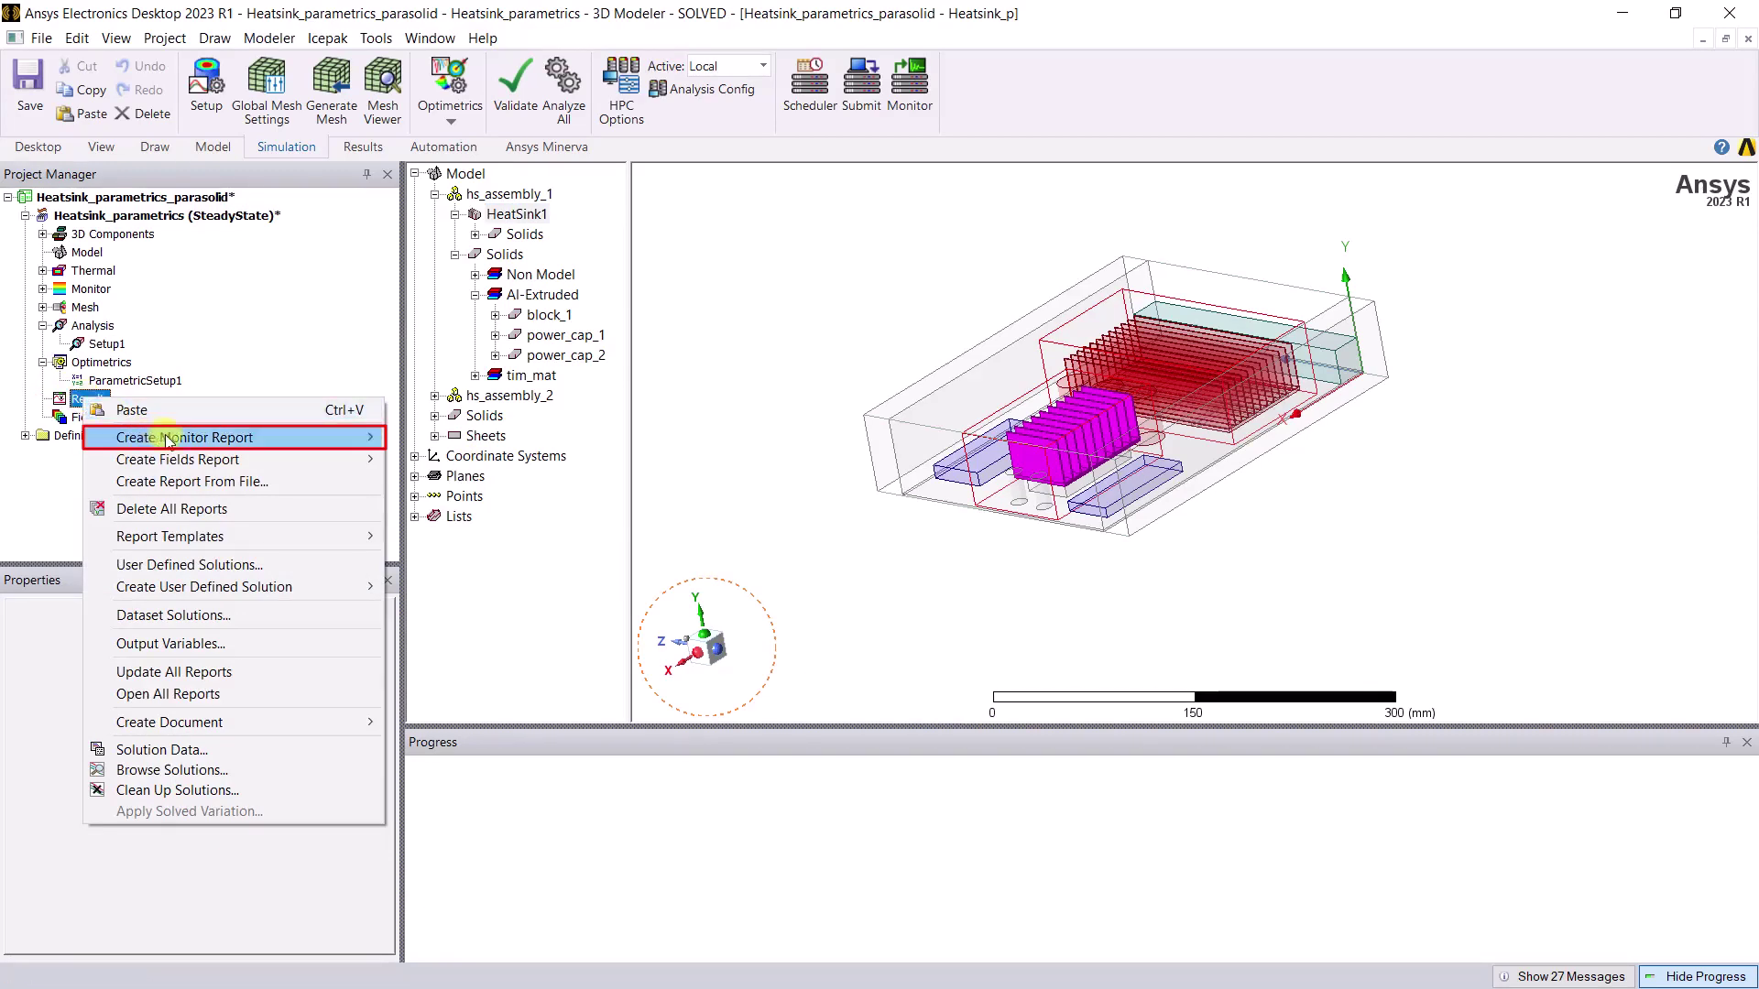
mouse_move(170, 439)
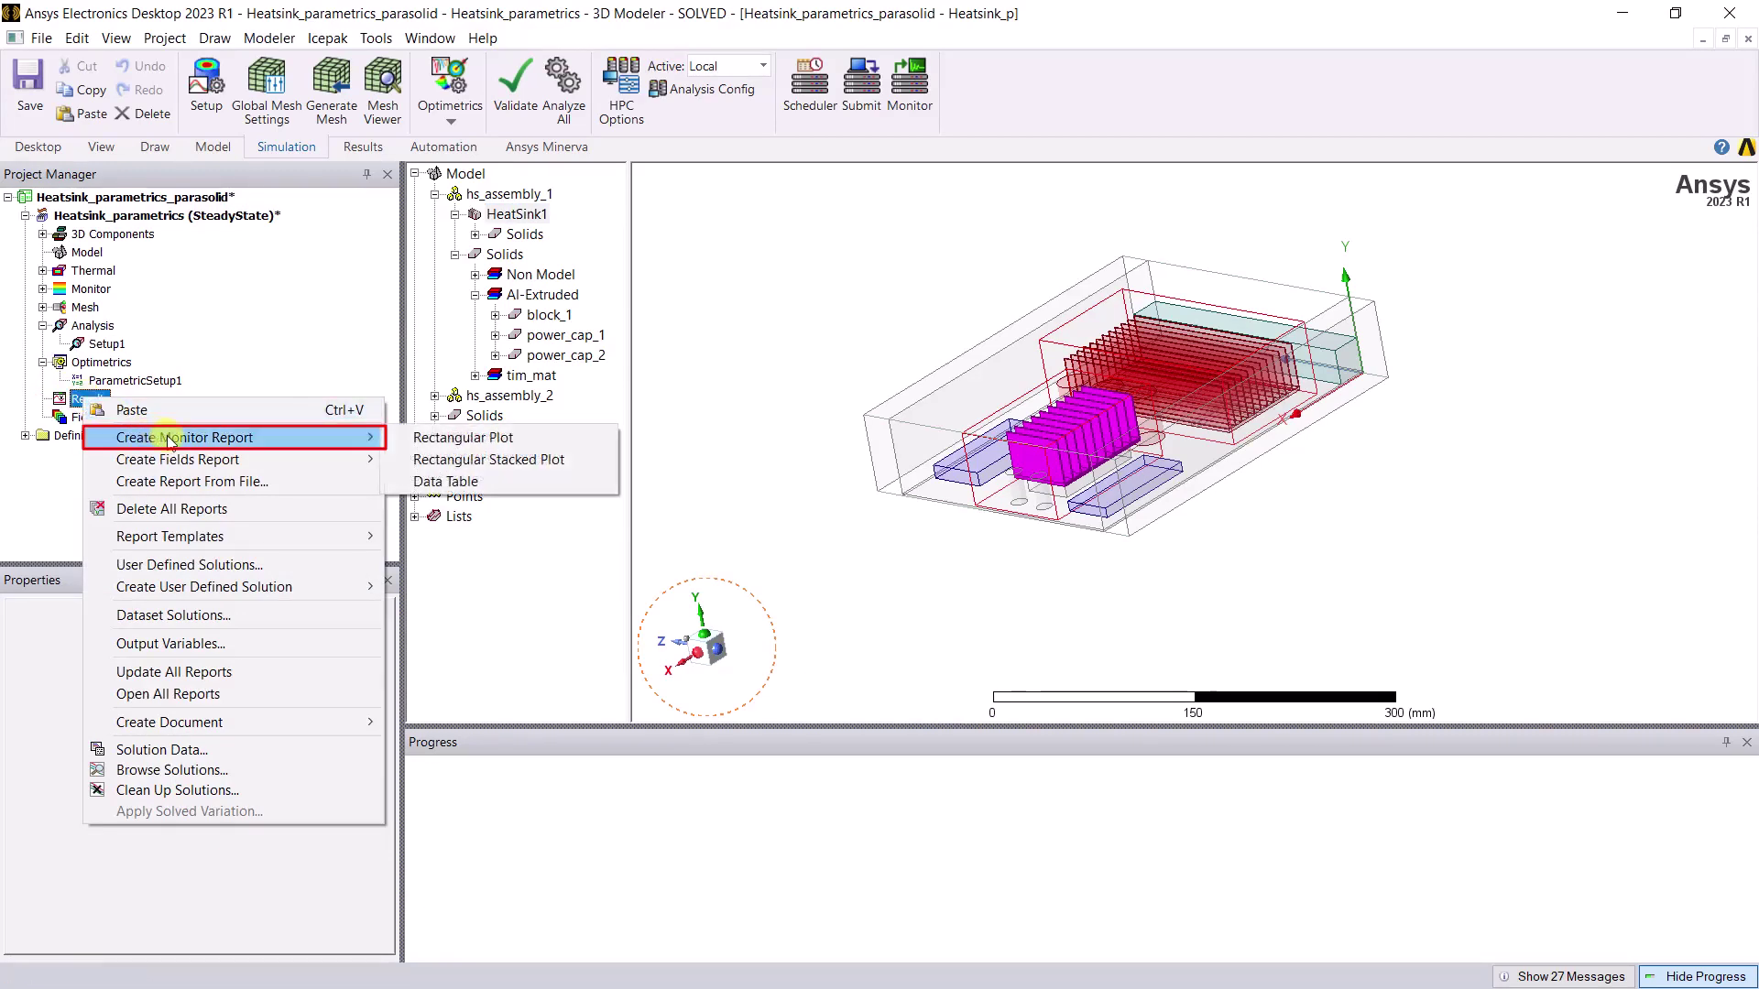
click(463, 440)
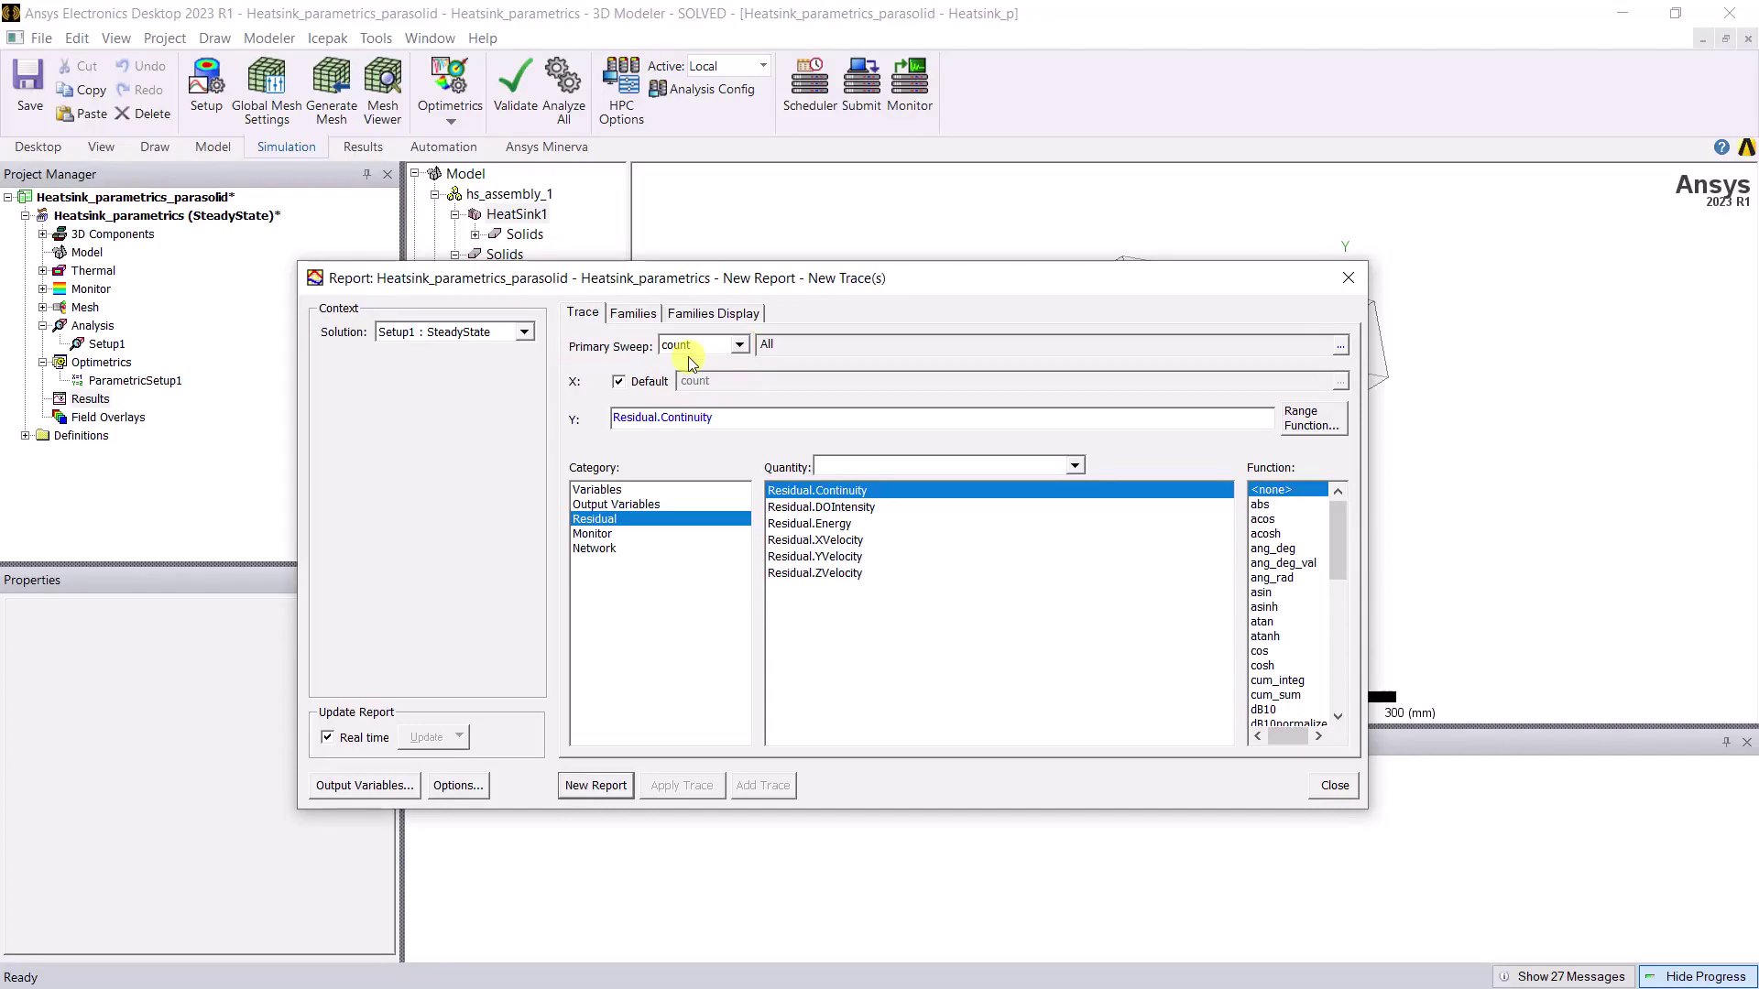
click(605, 538)
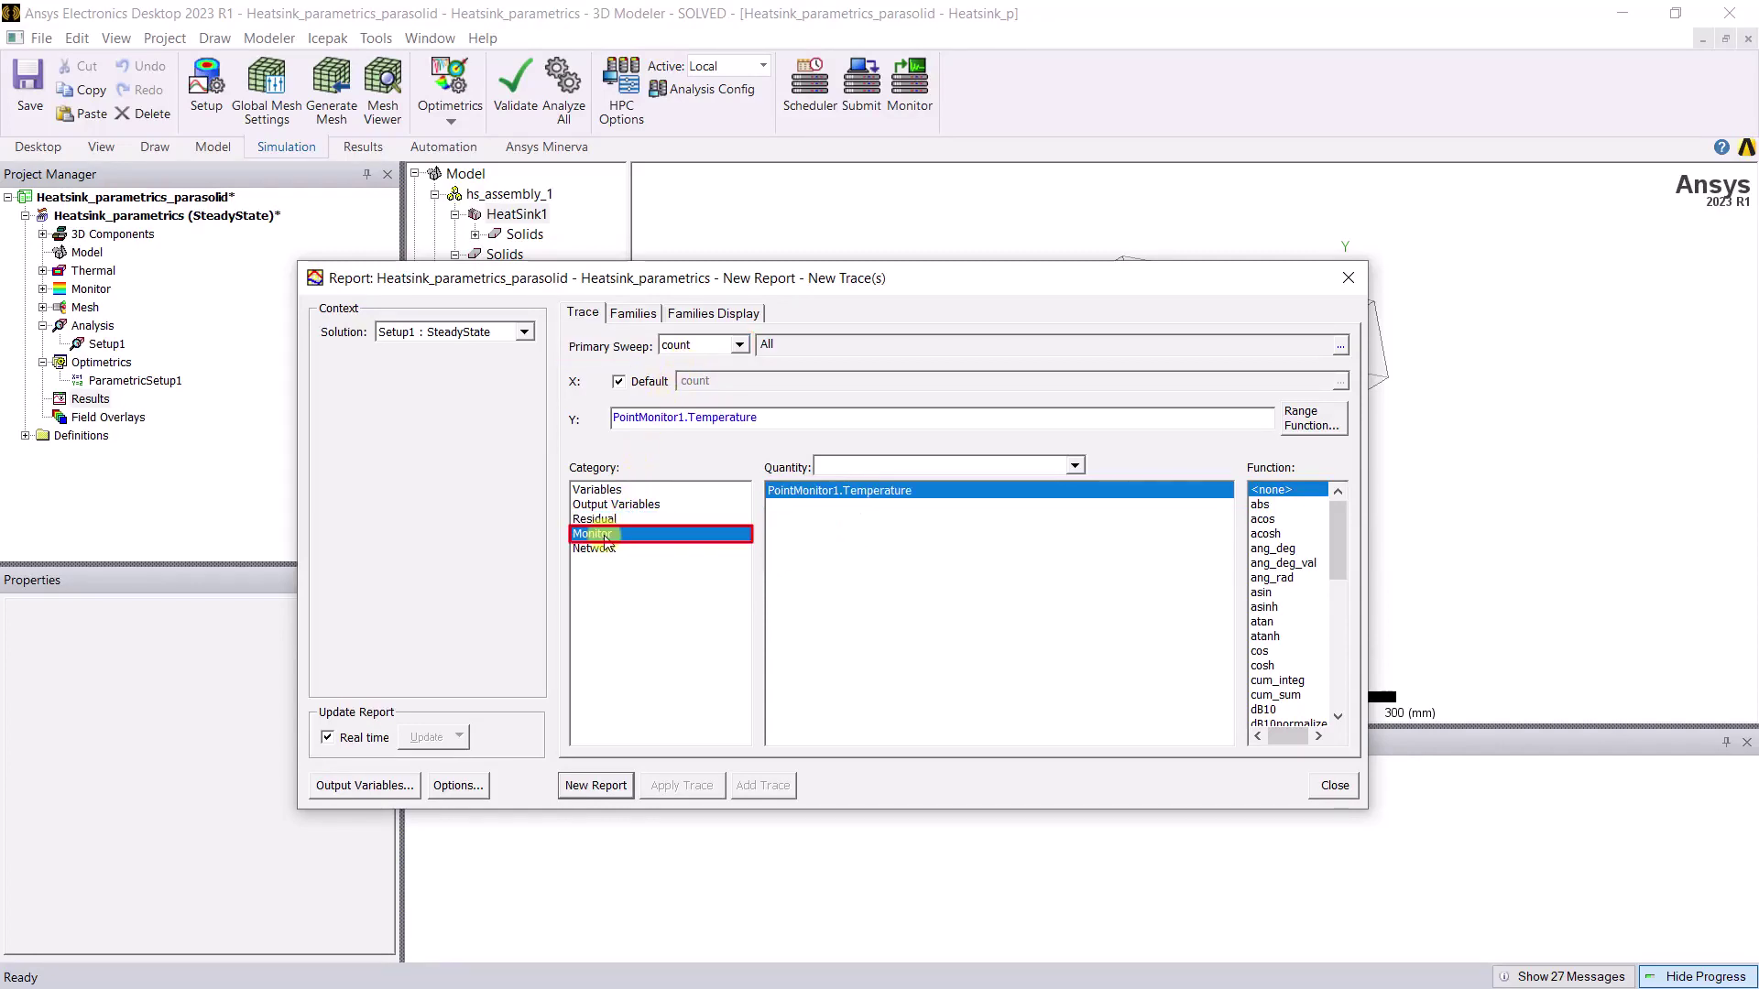
click(825, 491)
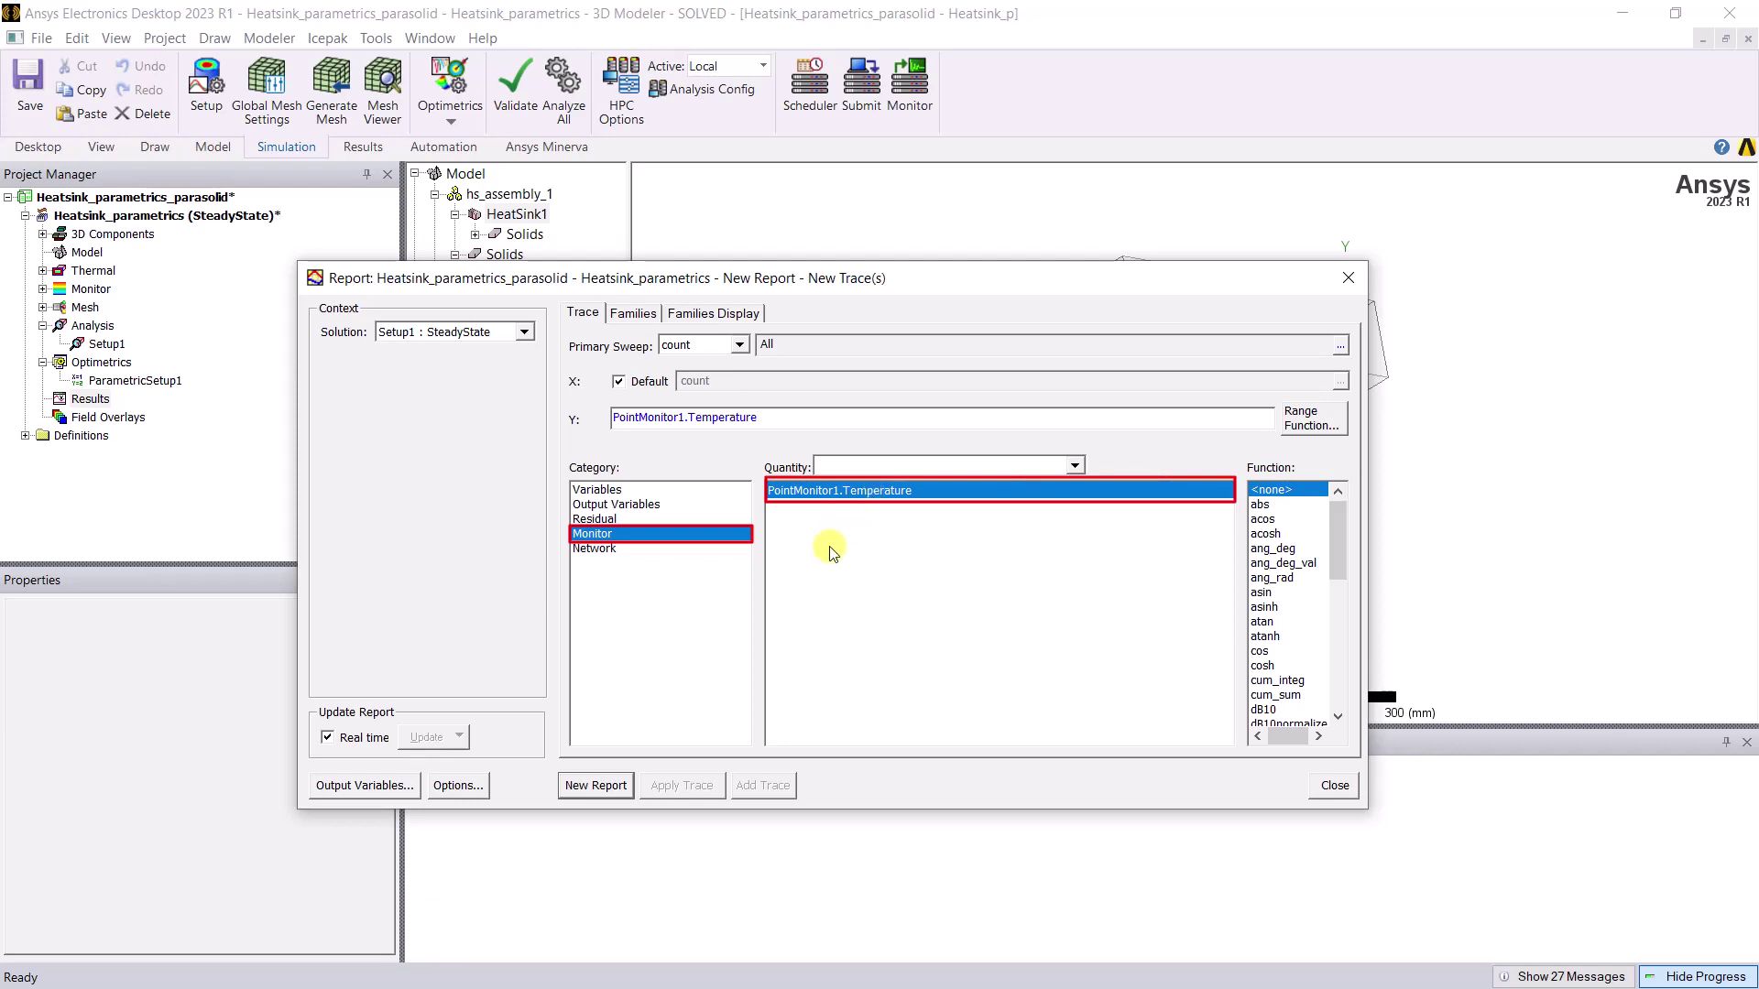
click(615, 788)
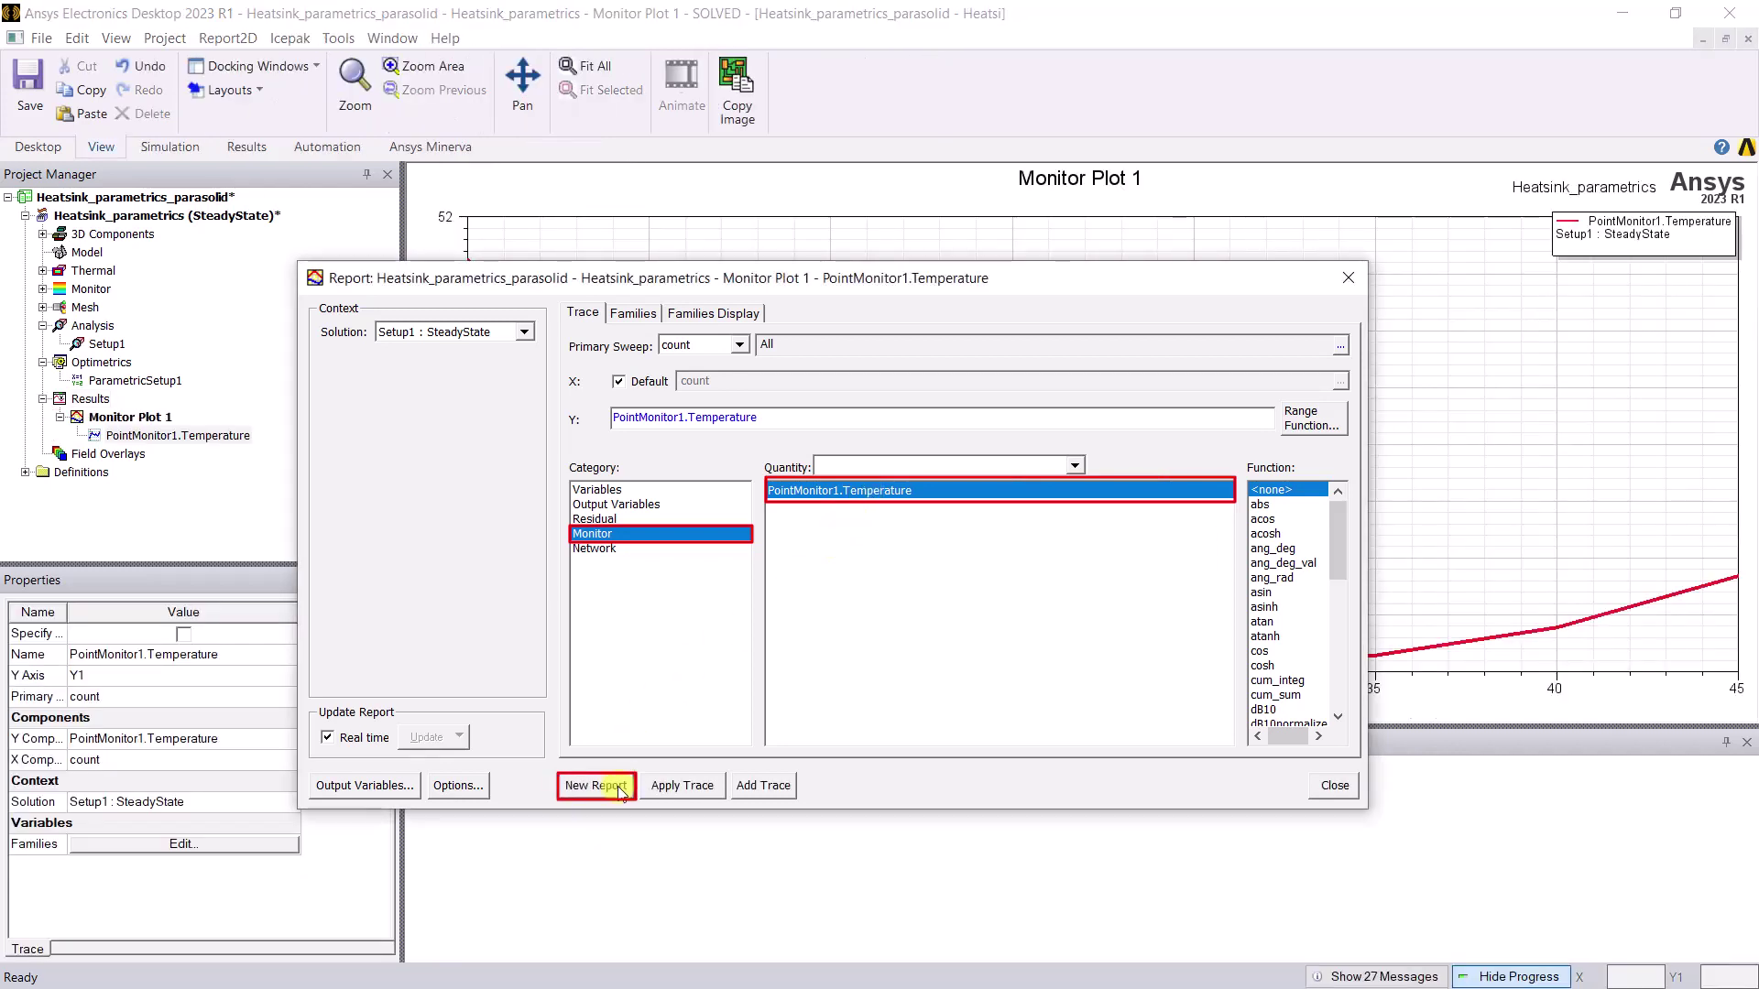
click(1334, 786)
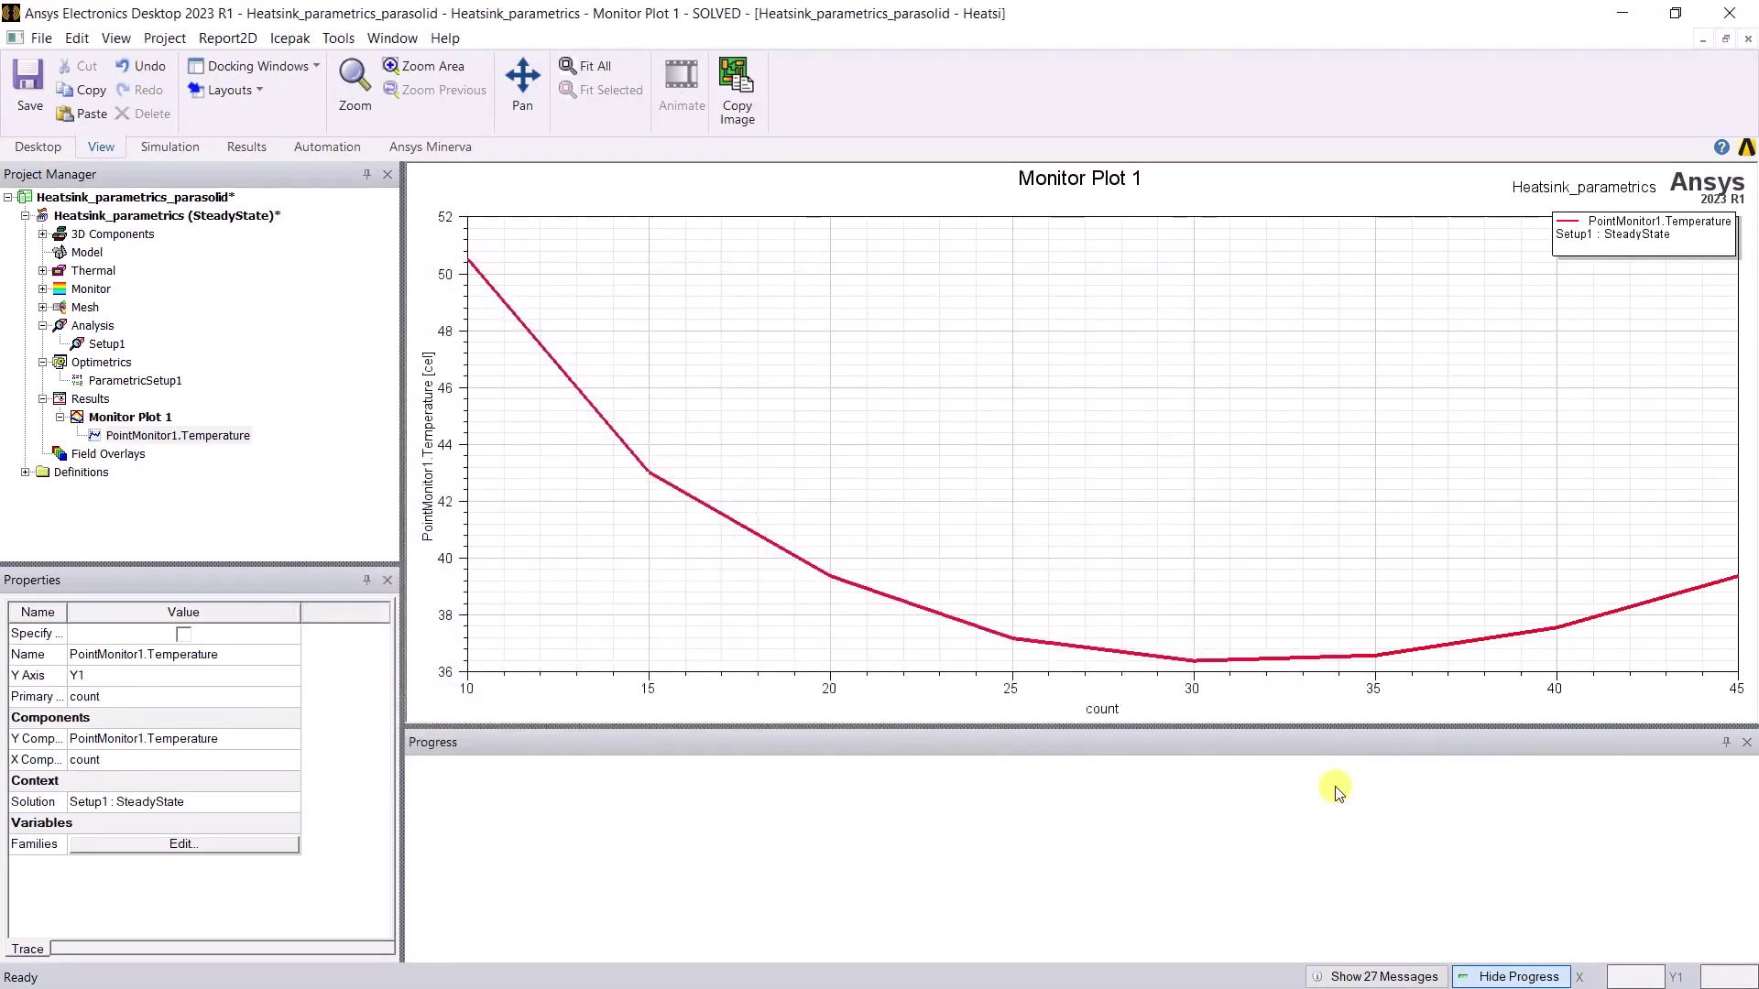